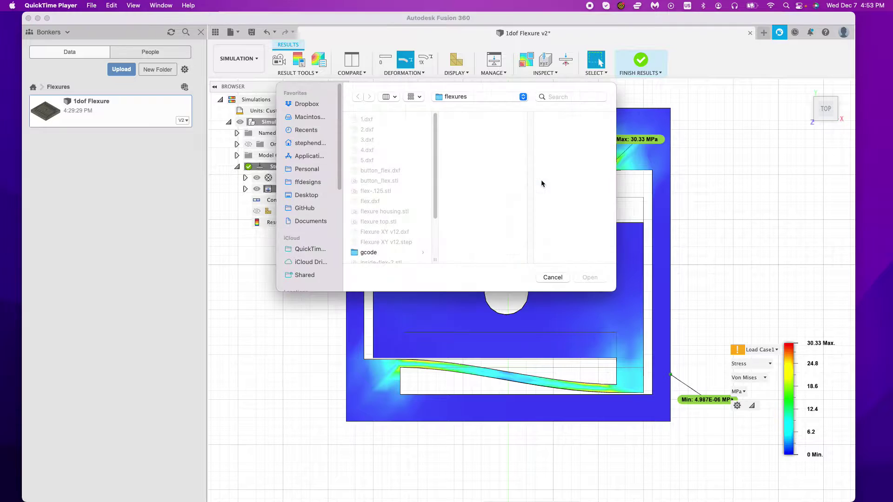
Change the Google search from PETG to Delrin to find Delrin S-N curves.
{"action": "key", "text": "super+Tab"}
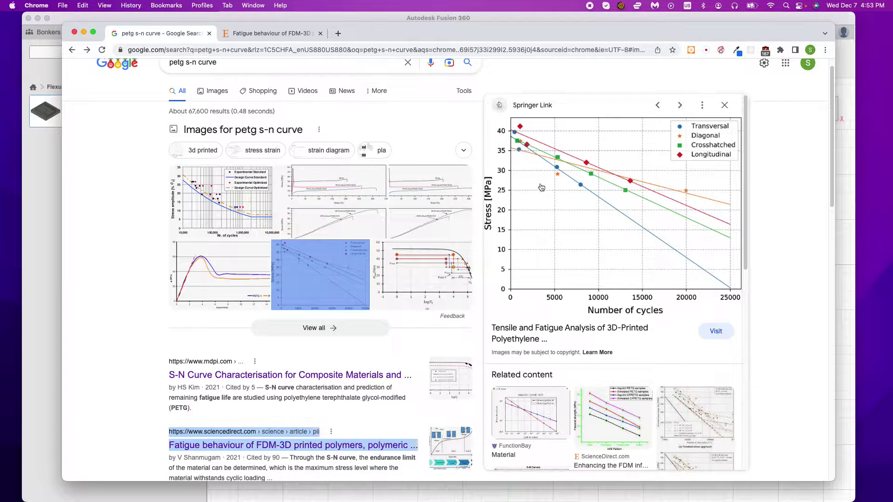
{"action": "left_click_drag", "start_coordinate": [218, 82], "coordinate": [167, 81]}
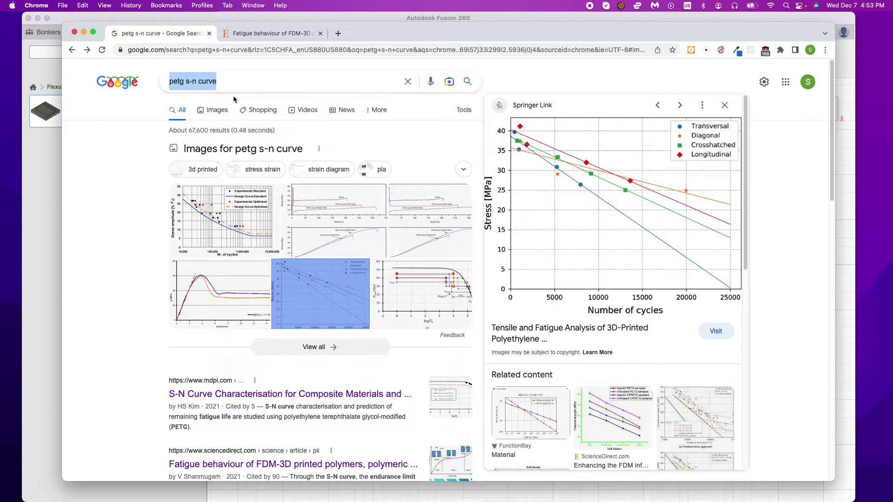
{"action": "double_click", "coordinate": [179, 82]}
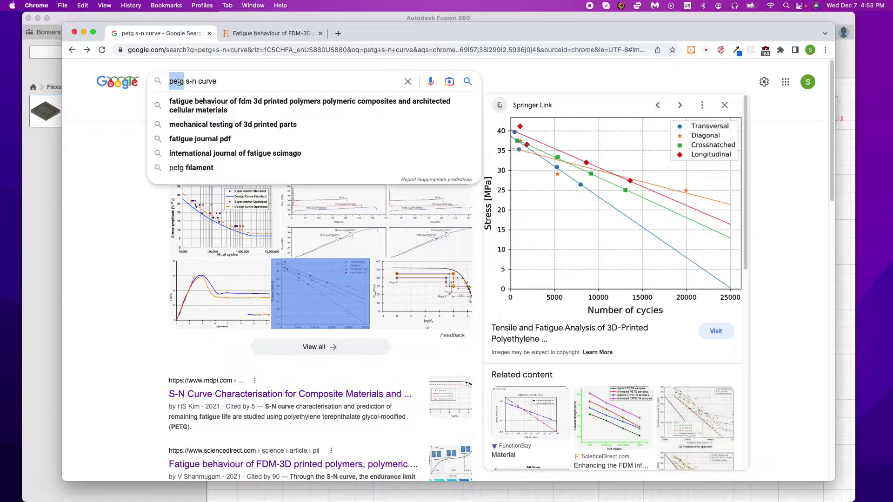
{"action": "type", "text": "delrin"}
{"action": "key", "text": "Return"}
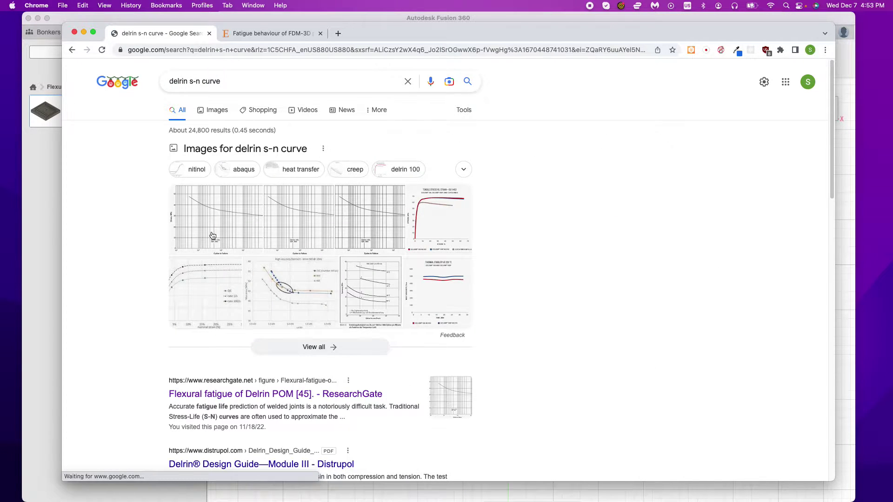
Preview the first Delrin chart, go back to the PETG results, then return to Fusion 360.
{"action": "left_click", "coordinate": [222, 218]}
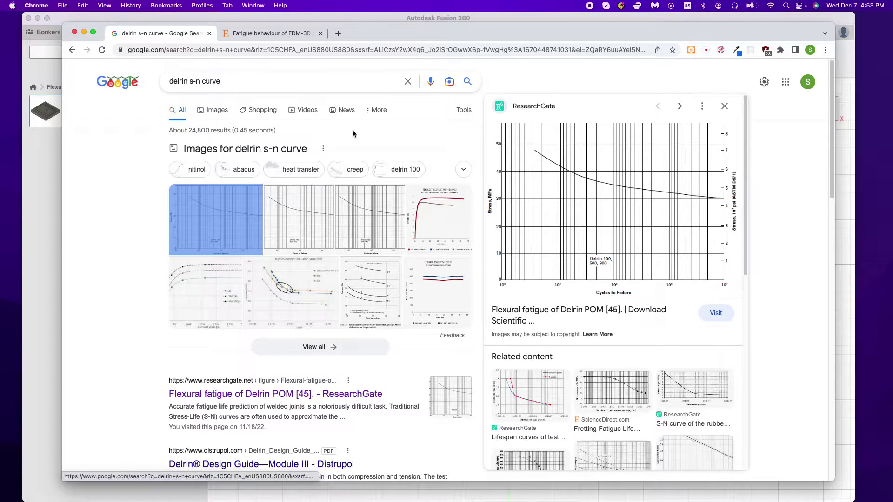
{"action": "left_click", "coordinate": [72, 50]}
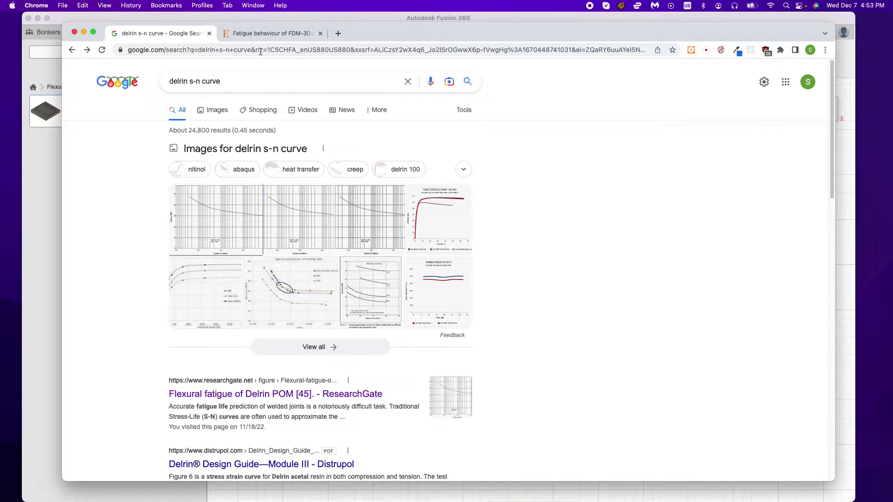
{"action": "left_click", "coordinate": [72, 50]}
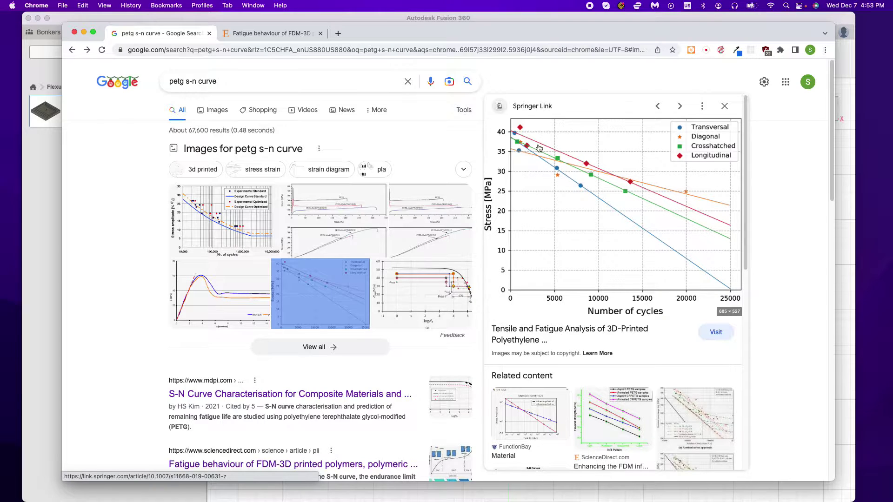
{"action": "left_click", "coordinate": [133, 19]}
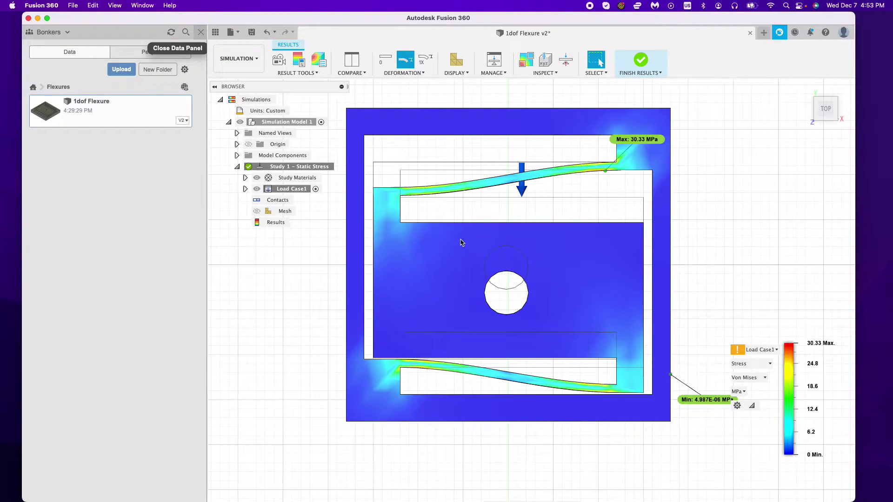
Zoom into and rotate the sliced flexure preview in PrusaSlicer to inspect the center hole's layers.
{"action": "key", "text": "super+Tab"}
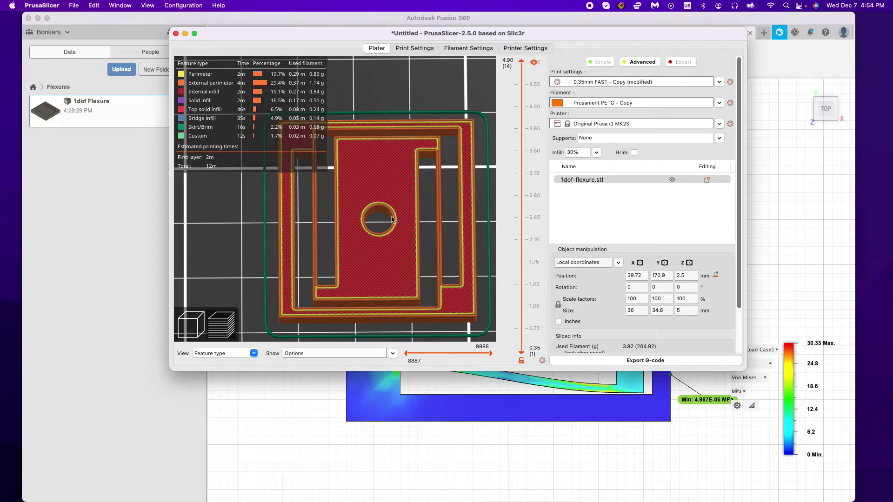
{"action": "scroll", "coordinate": [322, 266], "scroll_direction": "up", "scroll_amount": 2}
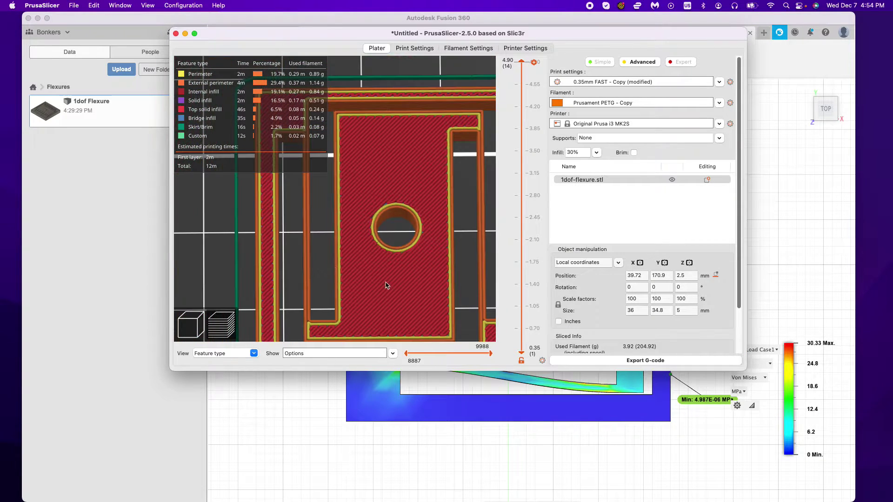
{"action": "scroll", "coordinate": [395, 285], "scroll_direction": "up", "scroll_amount": 2}
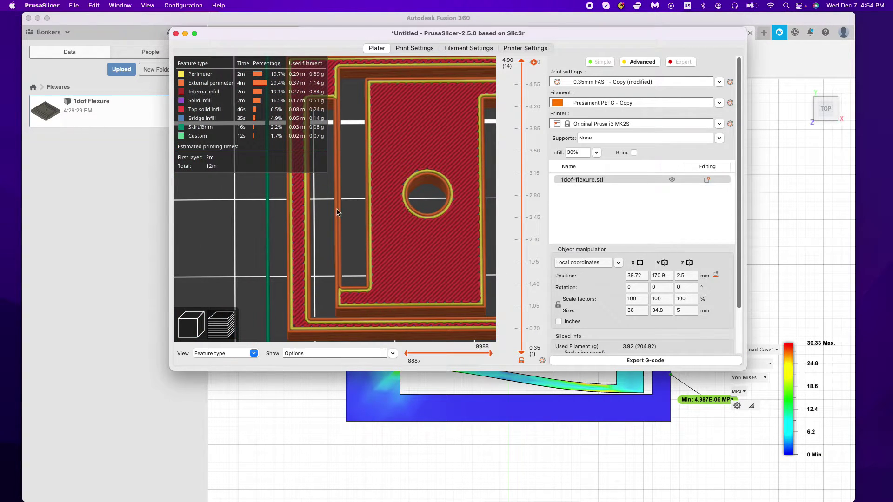
{"action": "scroll", "coordinate": [349, 245], "scroll_direction": "up", "scroll_amount": 1}
{"action": "left_click_drag", "start_coordinate": [391, 227], "coordinate": [391, 179]}
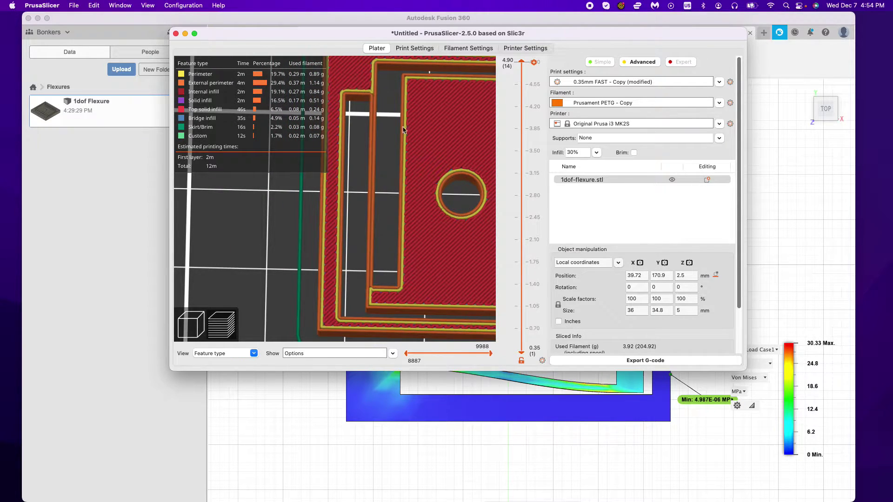
{"action": "left_click_drag", "start_coordinate": [410, 130], "coordinate": [435, 140]}
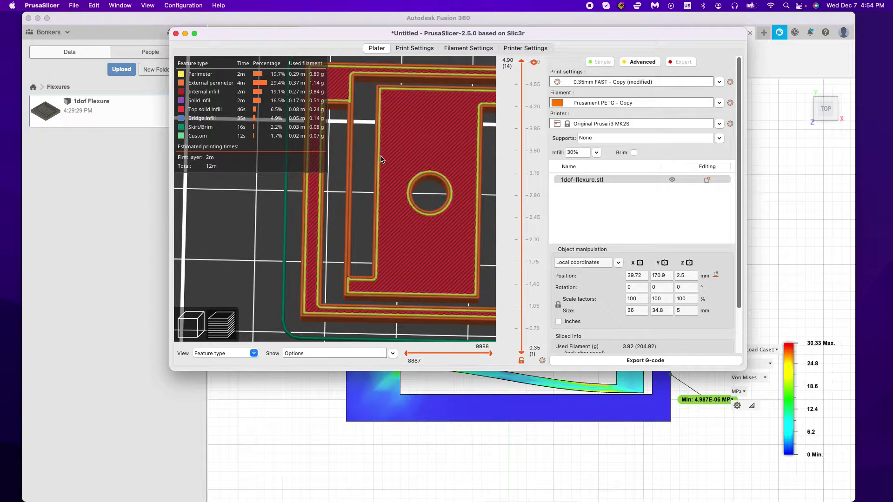
{"action": "middle_click_drag", "start_coordinate": [390, 155], "coordinate": [398, 164]}
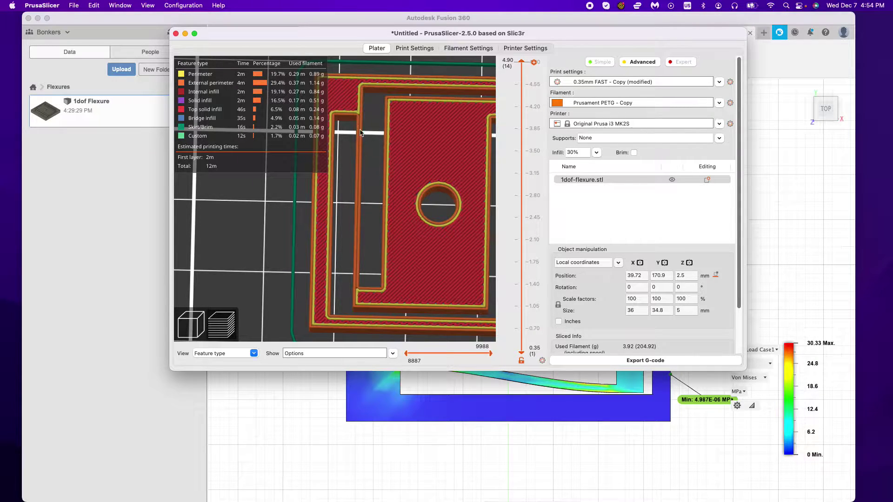
{"action": "left_click", "coordinate": [415, 49]}
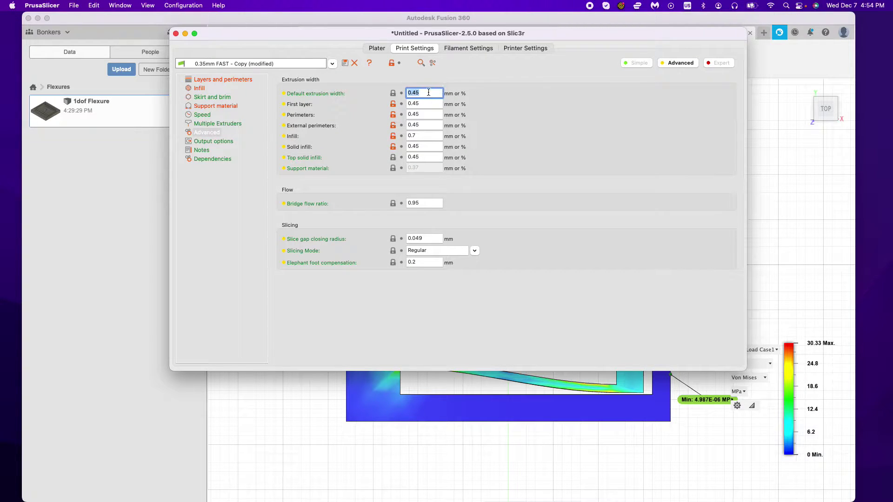
{"action": "left_click", "coordinate": [377, 49]}
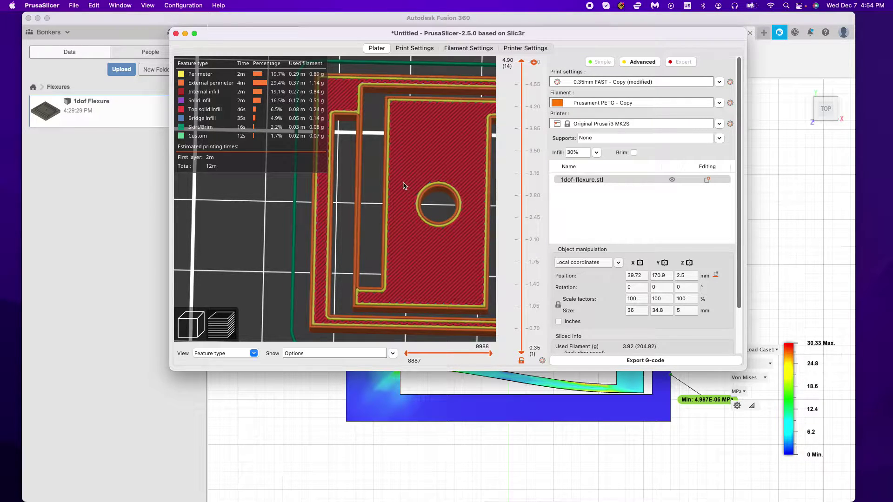
Switch Fusion 360 to the Design workspace and edit Sketch2.
{"action": "left_click", "coordinate": [106, 203]}
{"action": "left_click", "coordinate": [239, 59]}
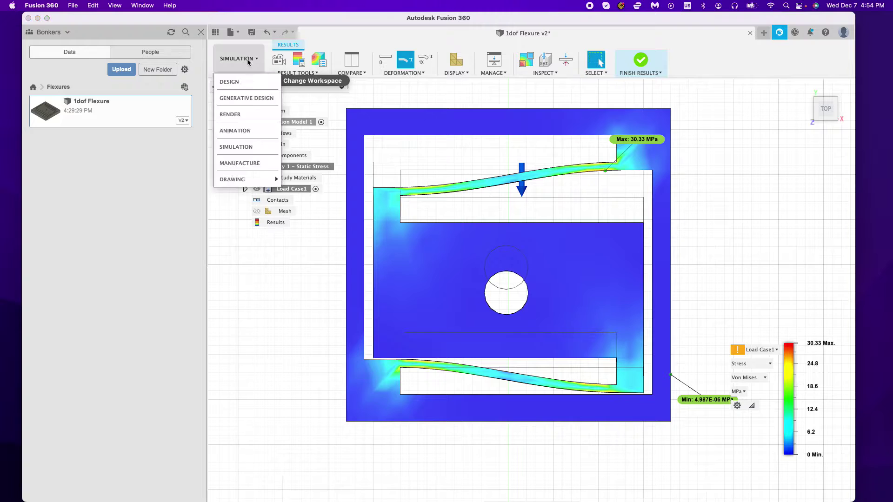
{"action": "left_click", "coordinate": [251, 138]}
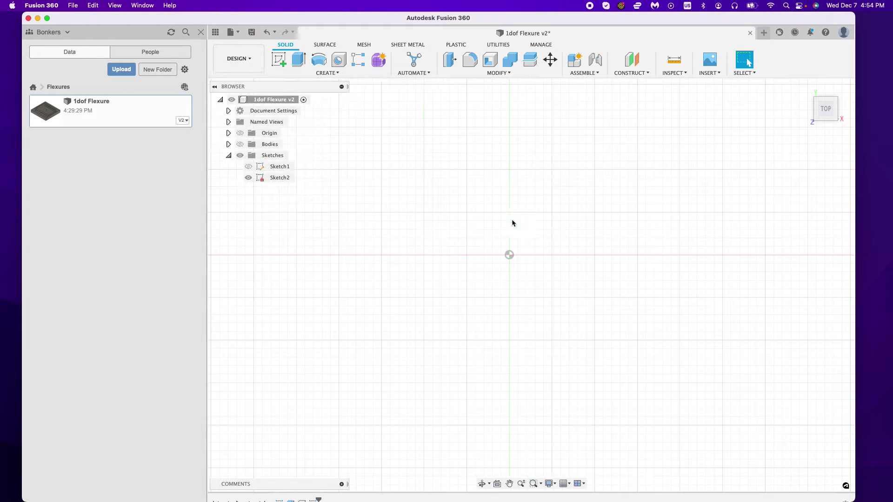
{"action": "double_click", "coordinate": [274, 178]}
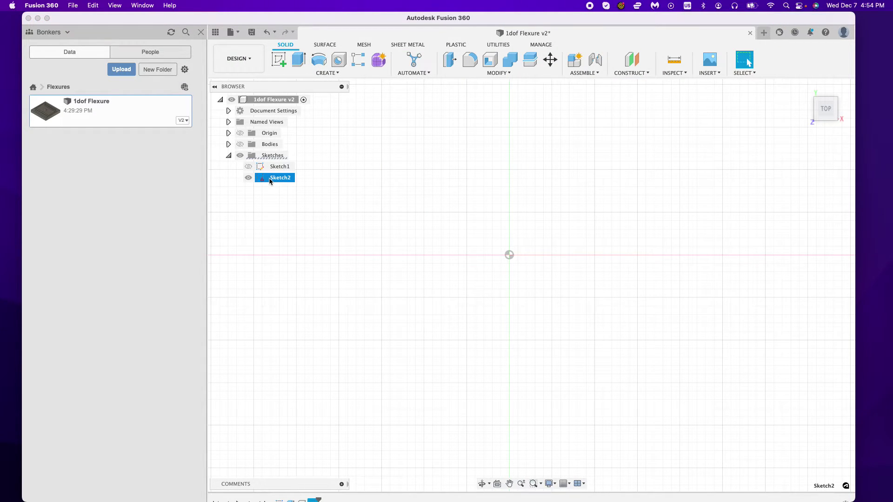
Draw a 30 × 15 mm center rectangle on the origin.
{"action": "left_click", "coordinate": [330, 73]}
{"action": "mouse_move", "coordinate": [321, 93]}
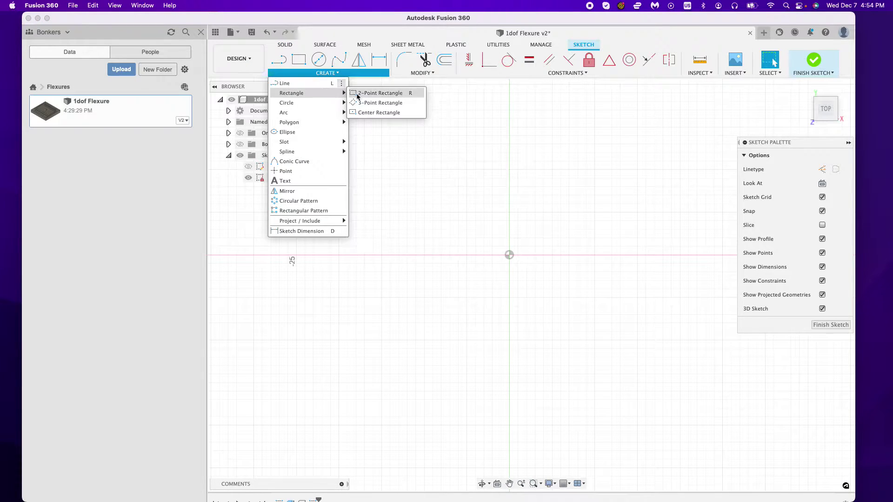
{"action": "left_click", "coordinate": [372, 112]}
{"action": "left_click", "coordinate": [509, 255]}
{"action": "type", "text": "15"}
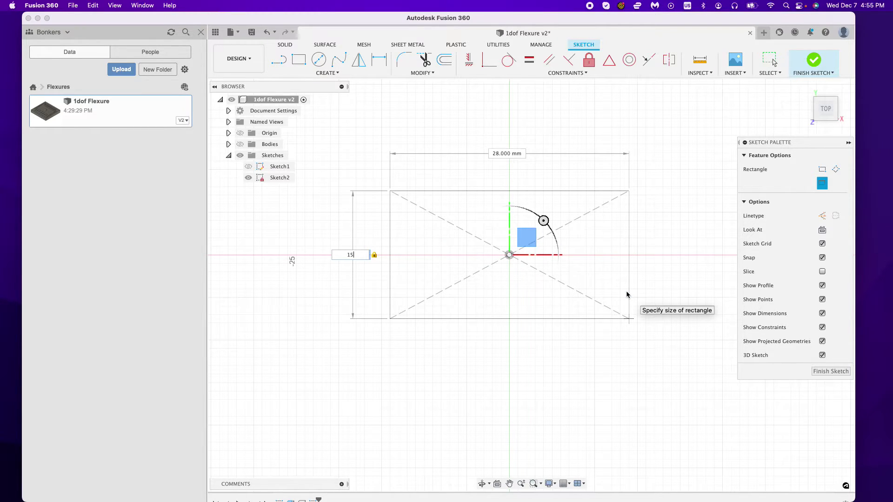
{"action": "key", "text": "Tab"}
{"action": "type", "text": "30"}
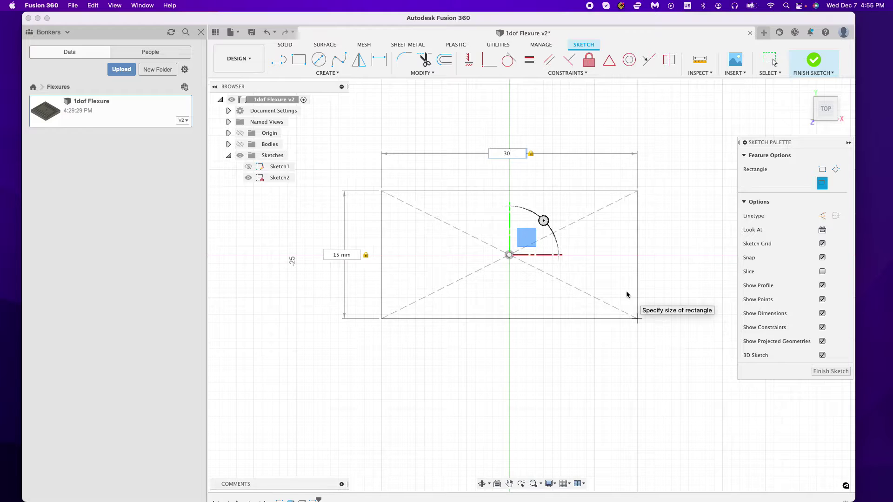
{"action": "key", "text": "Return"}
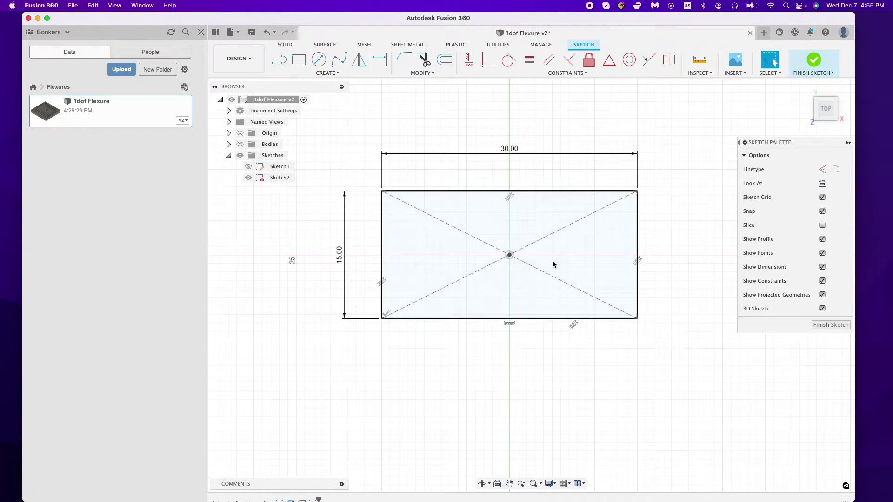
Draw lines through the rectangle's centre to the left, right and top edge midpoints.
{"action": "left_click", "coordinate": [279, 59]}
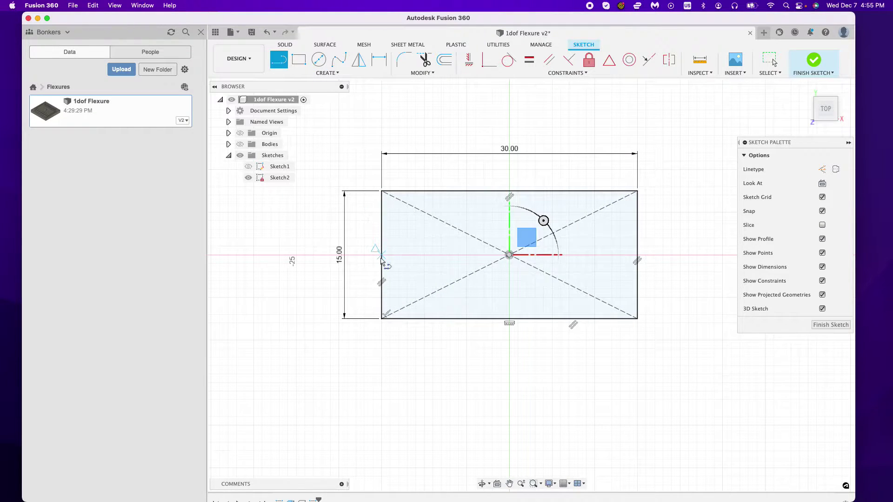
{"action": "left_click", "coordinate": [382, 255]}
{"action": "left_click", "coordinate": [638, 255]}
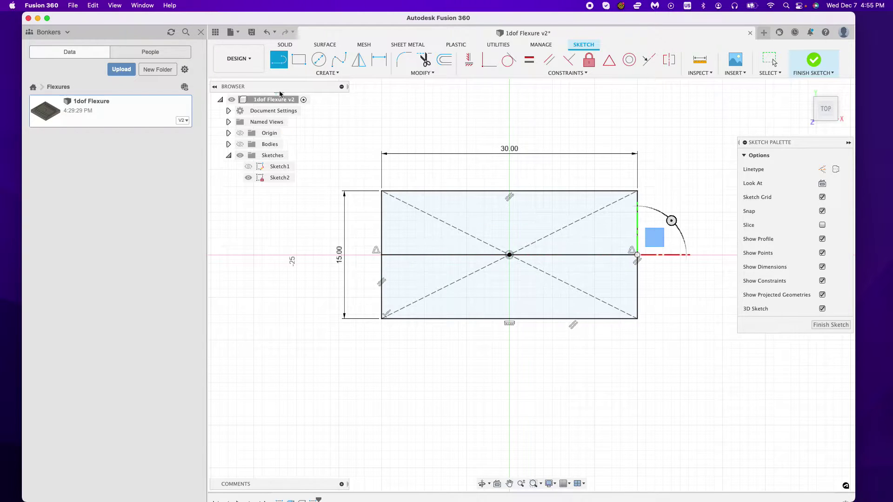
{"action": "left_click", "coordinate": [509, 255]}
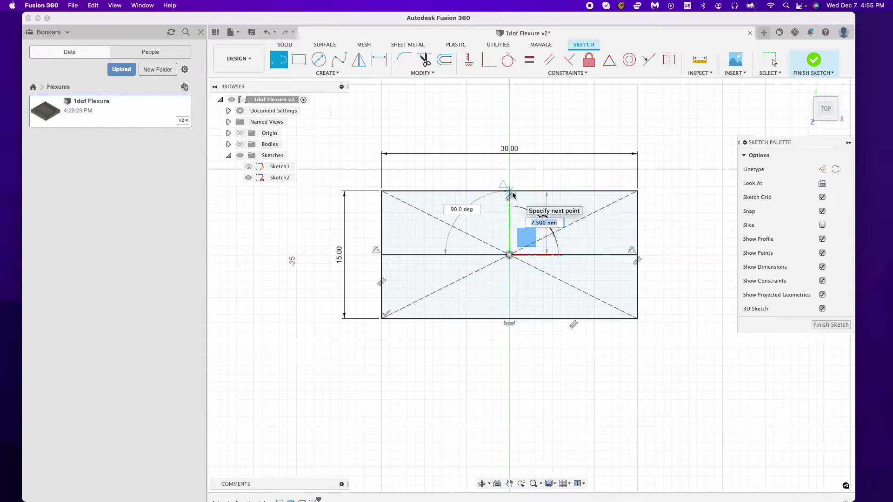
{"action": "left_click", "coordinate": [510, 191]}
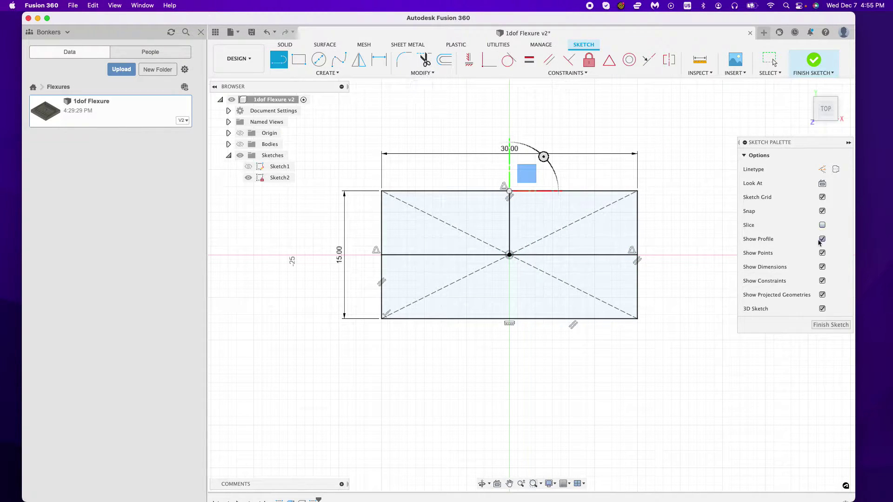
{"action": "key", "text": "Escape"}
Hide sketch points, dimensions and constraints, and delete both diagonal construction lines.
{"action": "left_click", "coordinate": [822, 253]}
{"action": "left_click", "coordinate": [823, 267]}
{"action": "left_click", "coordinate": [823, 280]}
{"action": "left_click", "coordinate": [537, 241]}
{"action": "key", "text": "Delete"}
{"action": "left_click", "coordinate": [539, 271]}
{"action": "key", "text": "Delete"}
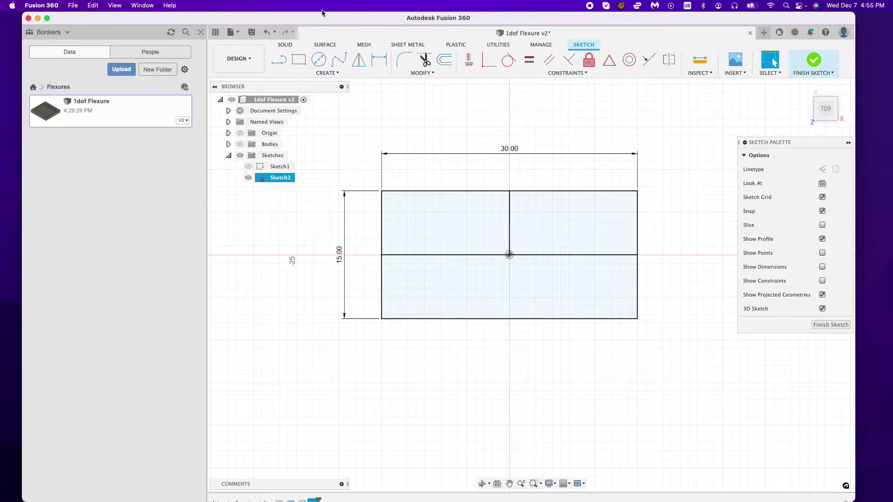
Trim away the rectangle's lower half, keeping the right line after an undone deletion.
{"action": "left_click", "coordinate": [638, 285]}
{"action": "key", "text": "Delete"}
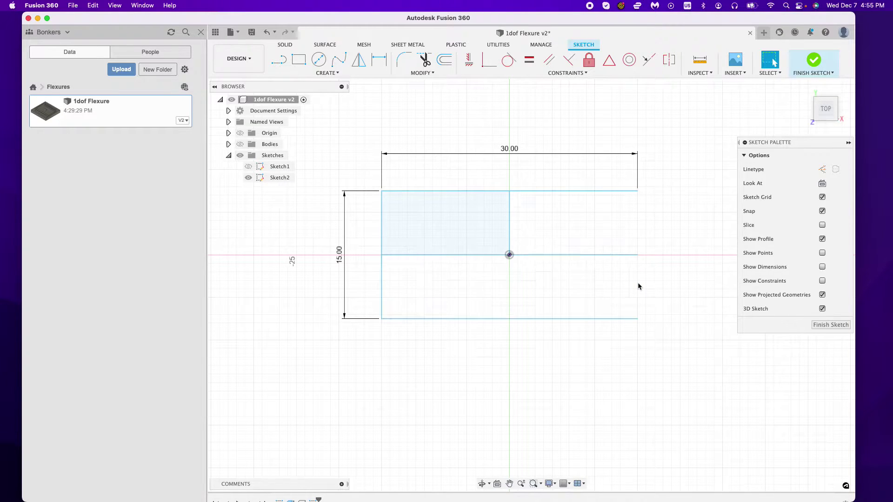
{"action": "key", "text": "super+z"}
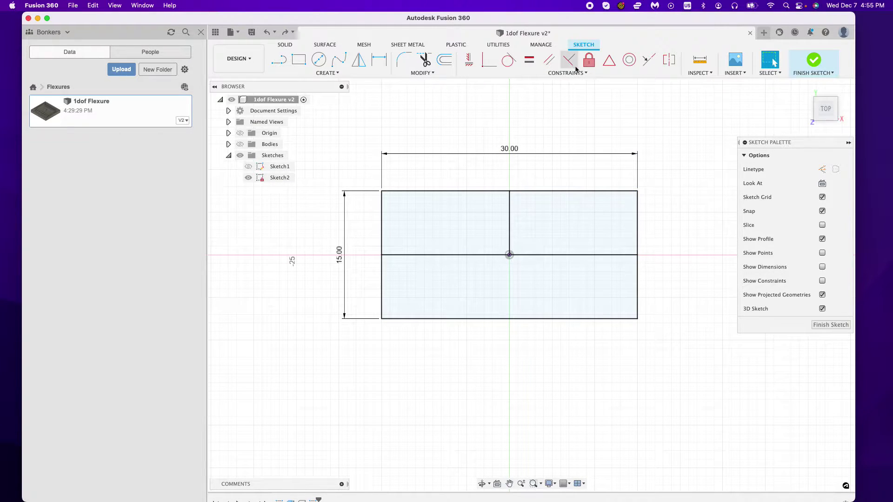
{"action": "left_click", "coordinate": [424, 59]}
{"action": "mouse_move", "coordinate": [661, 317]}
{"action": "left_mouse_down"}
{"action": "mouse_move", "coordinate": [604, 324]}
{"action": "mouse_move", "coordinate": [339, 288]}
{"action": "left_mouse_up"}
Draw a 3 × 3 mm square at the rectangle's top-left corner.
{"action": "left_click", "coordinate": [298, 59]}
{"action": "scroll", "coordinate": [413, 199], "scroll_direction": "up", "scroll_amount": 3}
{"action": "scroll", "coordinate": [438, 190], "scroll_direction": "down", "scroll_amount": 2}
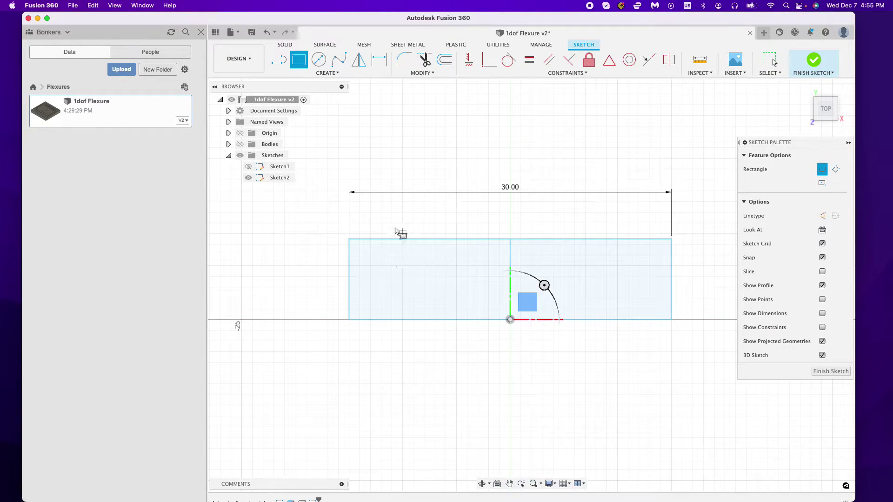
{"action": "left_click", "coordinate": [349, 239]}
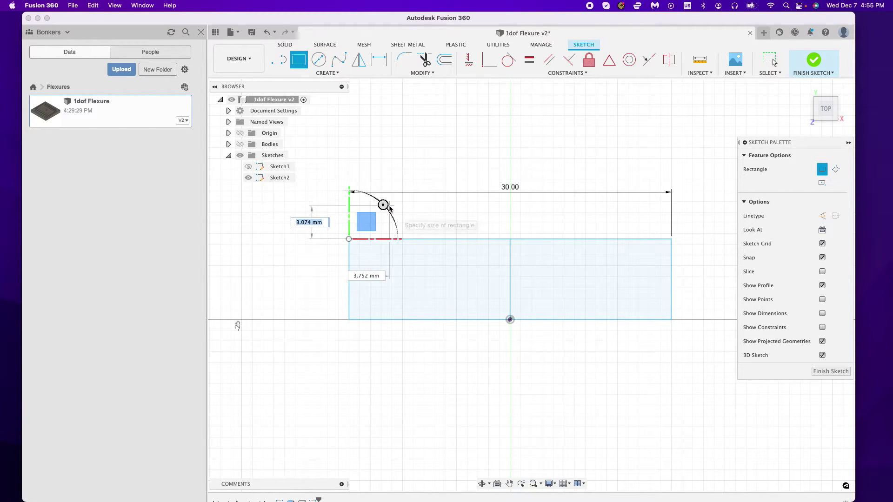
{"action": "type", "text": "3"}
{"action": "key", "text": "Tab"}
{"action": "type", "text": "3"}
{"action": "key", "text": "Return"}
{"action": "key", "text": "Escape"}
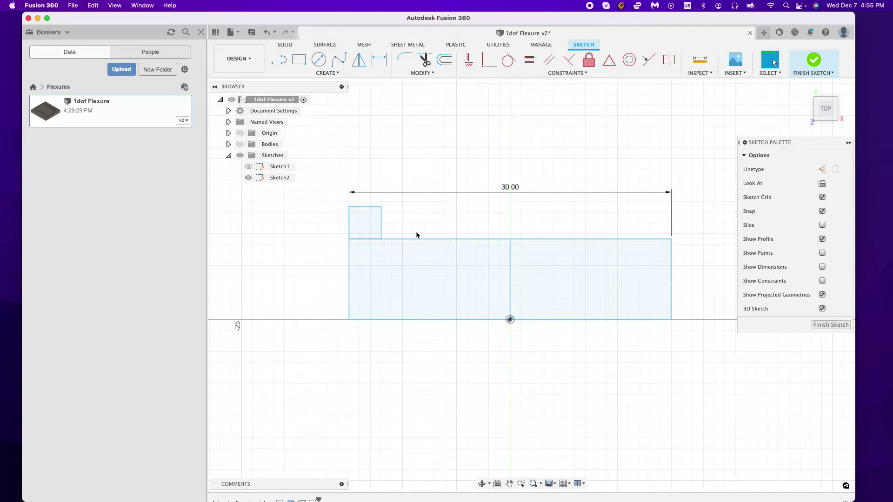
Draw a 0.9 mm tall, 30 mm long strip from the small square's top-left corner.
{"action": "left_click", "coordinate": [298, 59]}
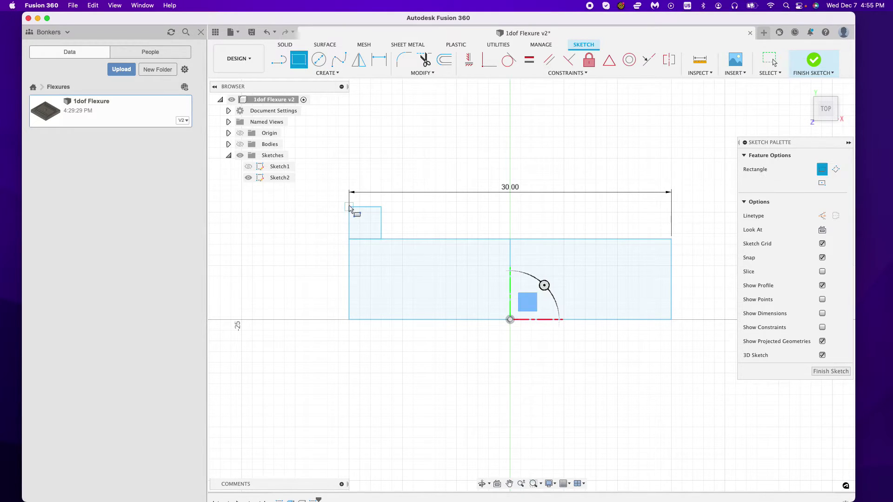
{"action": "left_click", "coordinate": [349, 207]}
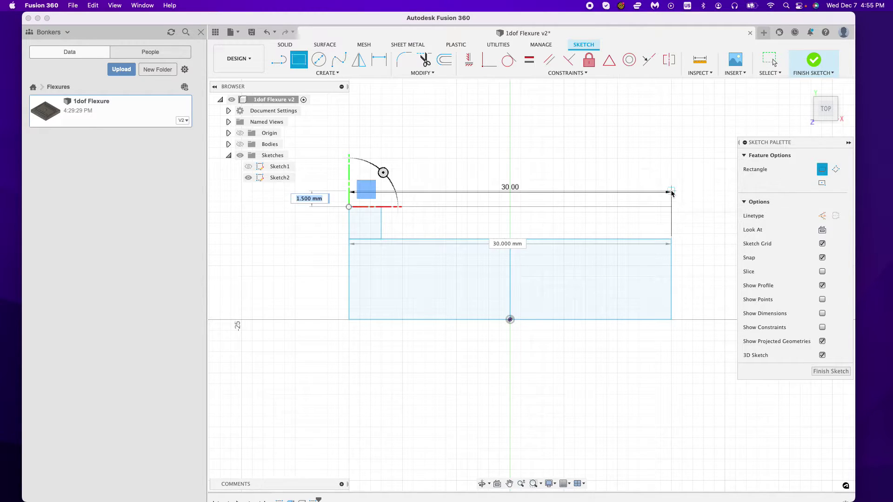
{"action": "type", "text": ".9"}
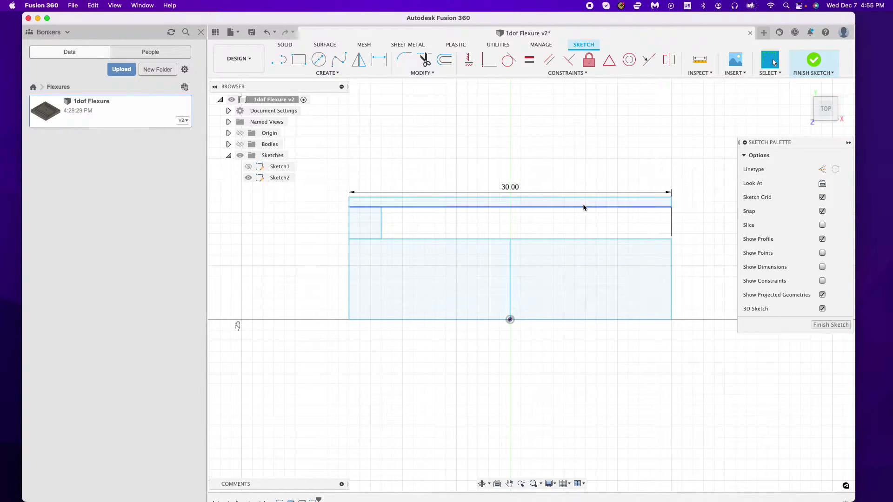
Add a 3 × 3 mm square at the strip's top-right corner.
{"action": "key", "text": "r"}
{"action": "left_click", "coordinate": [670, 198]}
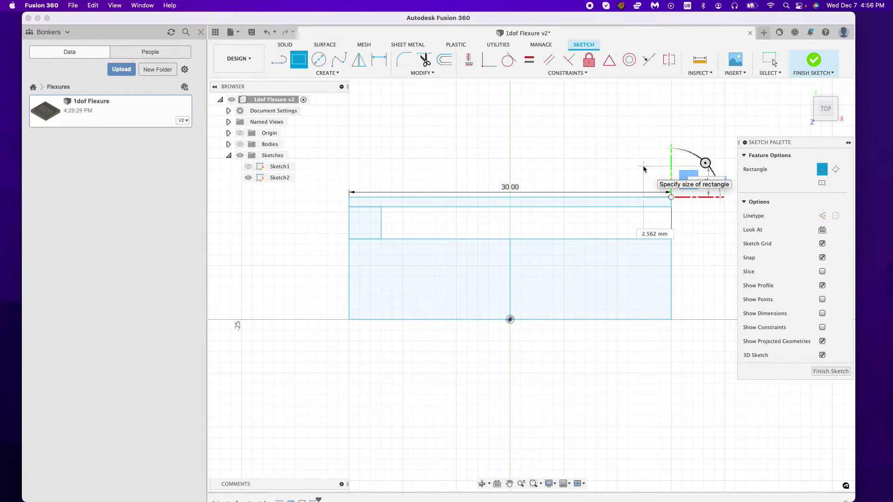
{"action": "type", "text": "3"}
{"action": "key", "text": "Return"}
{"action": "key", "text": "Escape"}
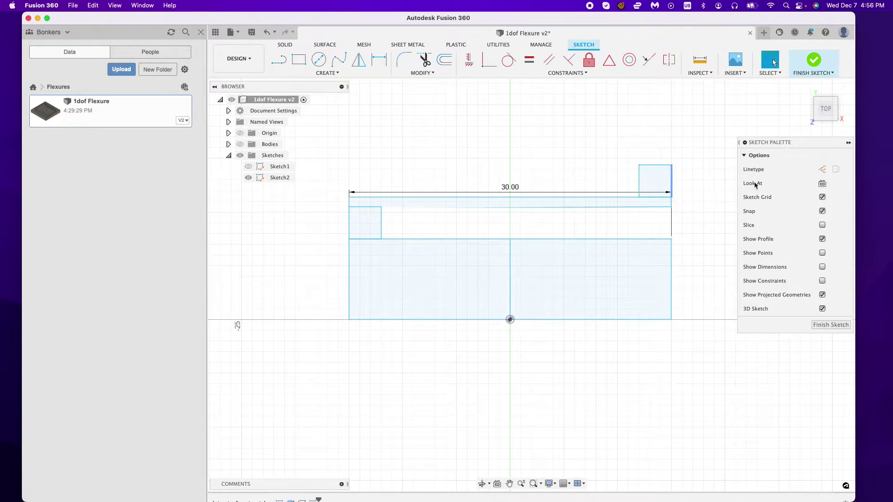
Trim the overlapping edges under both squares to merge them with the strip.
{"action": "left_click", "coordinate": [425, 60]}
{"action": "left_click", "coordinate": [655, 197]}
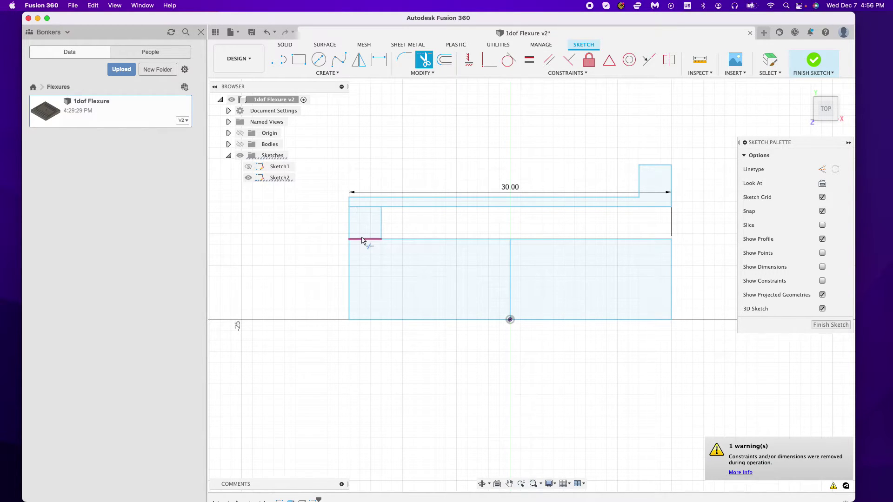
{"action": "left_click", "coordinate": [362, 208]}
Measure the 24.017 mm gap between the square and the strip.
{"action": "left_click", "coordinate": [700, 59]}
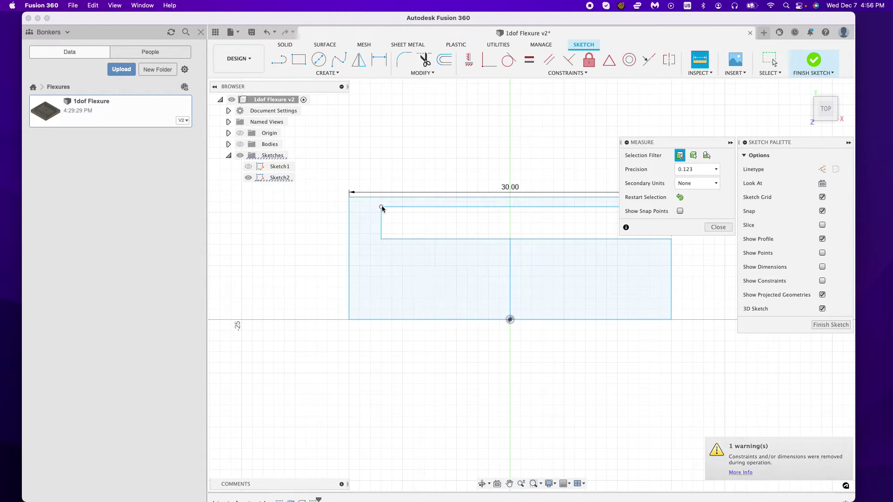
{"action": "left_click", "coordinate": [590, 207]}
{"action": "left_click", "coordinate": [558, 220]}
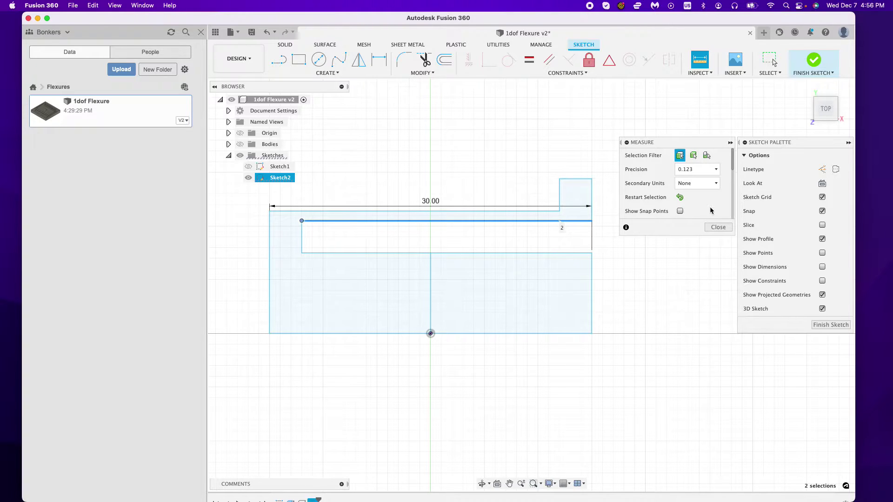
{"action": "left_click", "coordinate": [719, 227]}
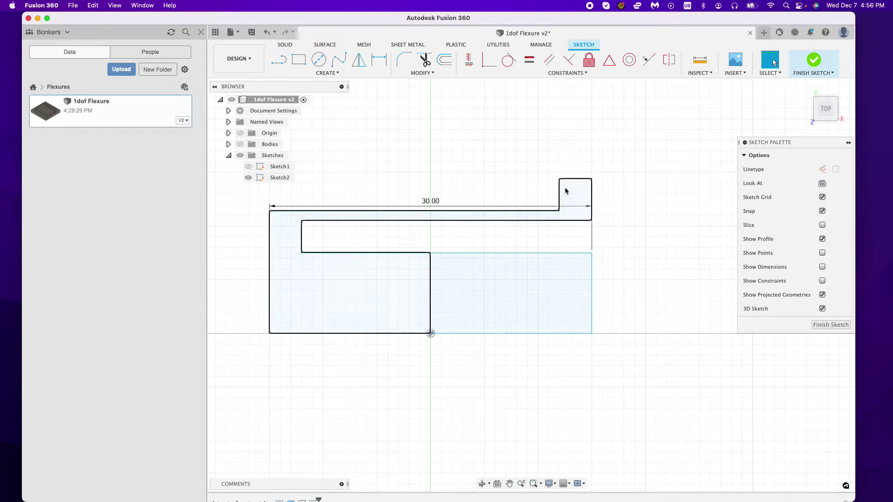
{"action": "left_click", "coordinate": [700, 59]}
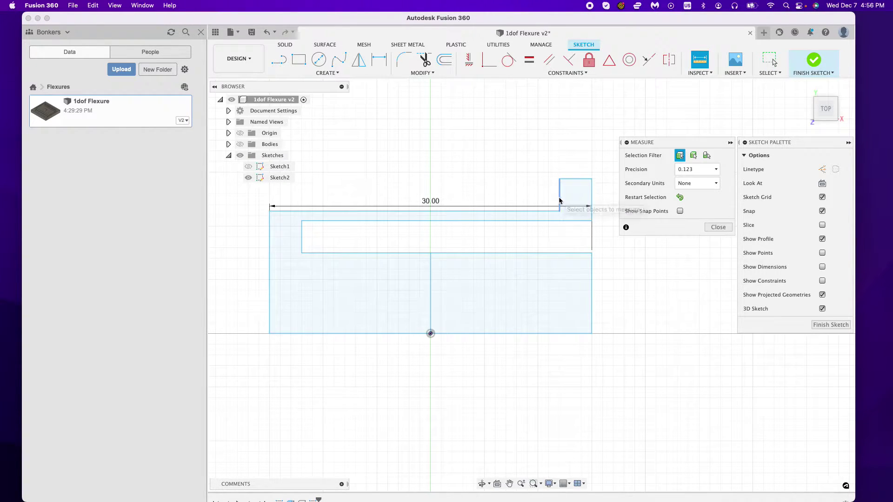
{"action": "left_click", "coordinate": [301, 231]}
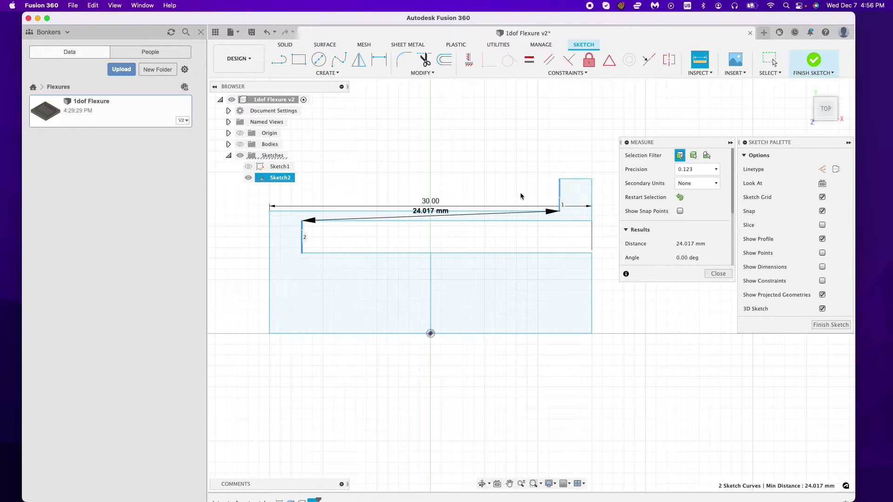
{"action": "key", "text": "Escape"}
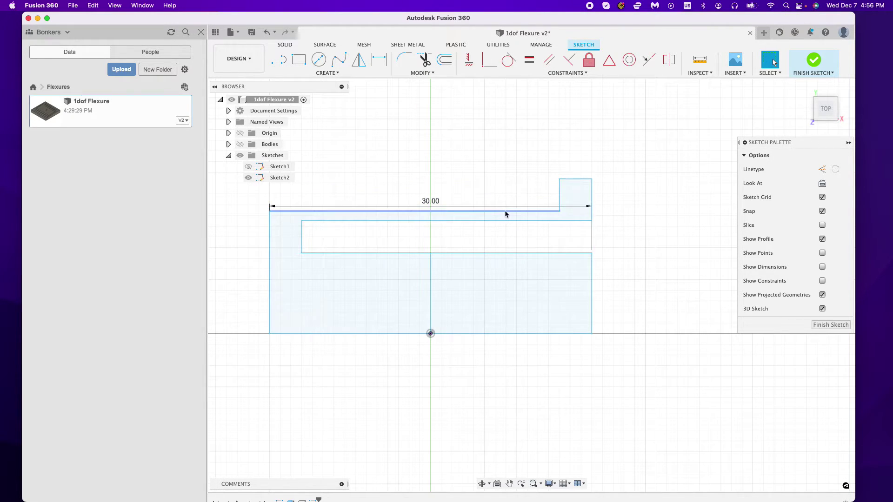
{"action": "middle_click_drag", "start_coordinate": [505, 213], "coordinate": [519, 224]}
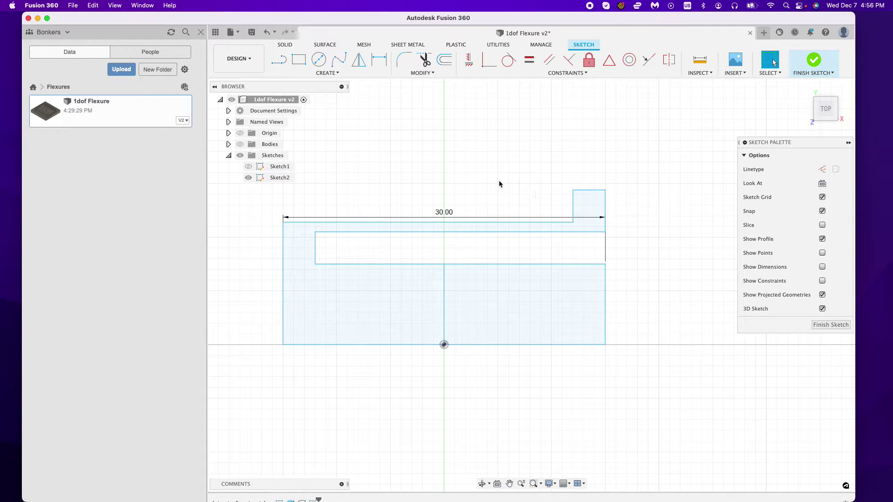
Draw a full-width 30 mm bar across the top from the shape's top-right corner.
{"action": "left_click", "coordinate": [299, 59]}
{"action": "left_click", "coordinate": [606, 191]}
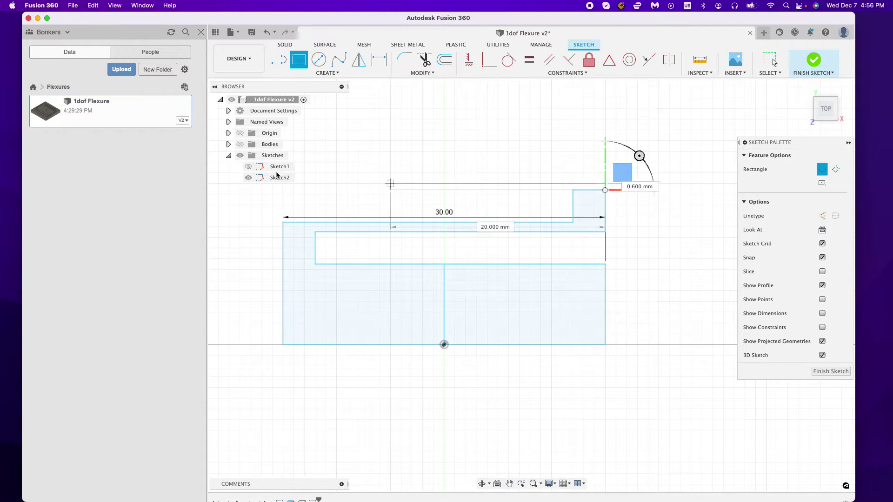
{"action": "middle_click_drag", "start_coordinate": [301, 161], "coordinate": [414, 146]}
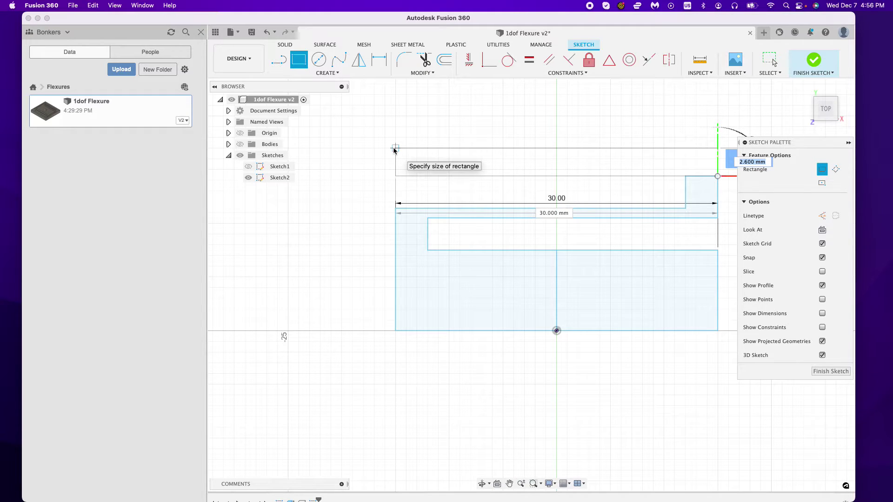
{"action": "left_click", "coordinate": [394, 150]}
{"action": "key", "text": "Escape"}
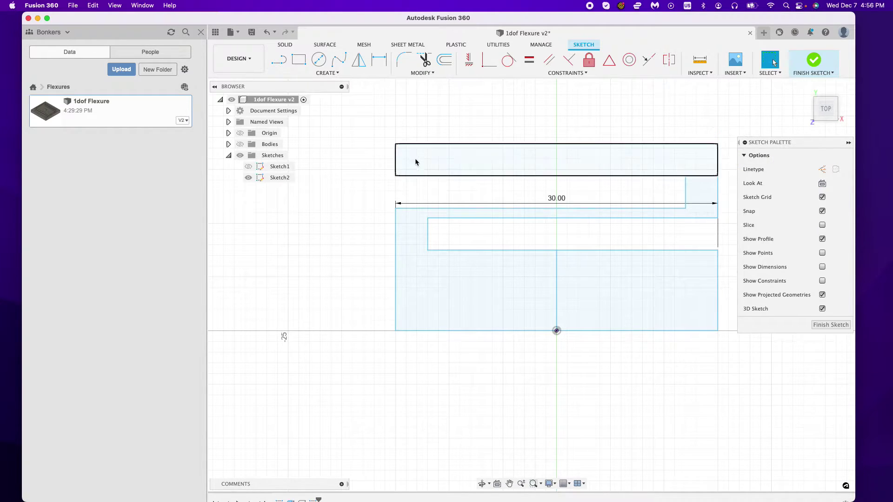
Trim the edge between the bar and right square, then select both profiles.
{"action": "left_click", "coordinate": [425, 59]}
{"action": "left_click", "coordinate": [703, 177]}
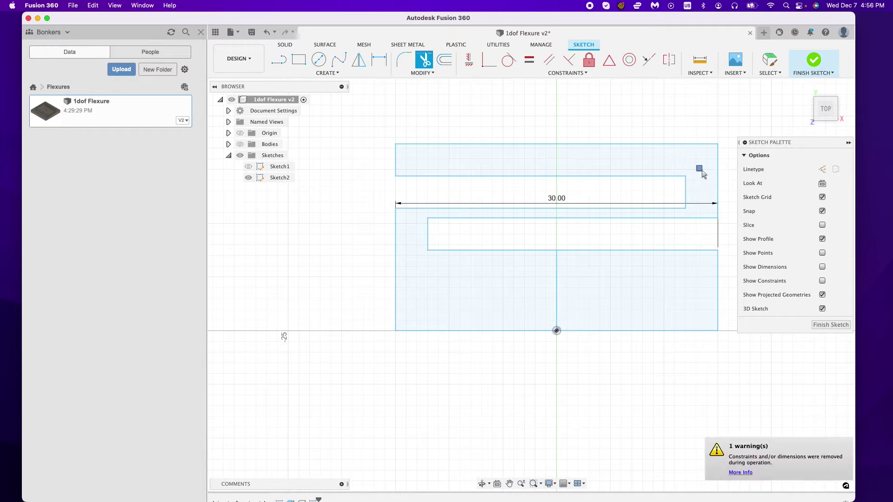
{"action": "left_click", "coordinate": [770, 60]}
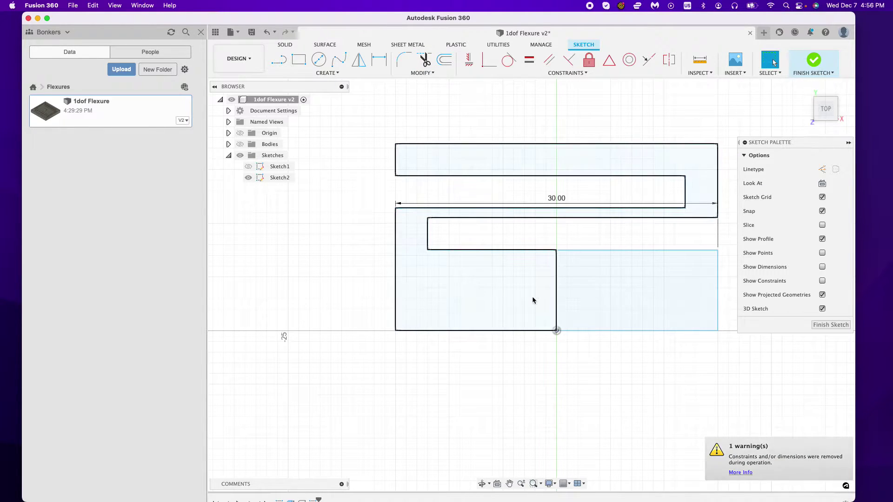
{"action": "left_click", "coordinate": [562, 292]}
{"action": "scroll", "coordinate": [638, 169], "scroll_direction": "down", "scroll_amount": 2}
{"action": "mouse_move", "coordinate": [638, 169]}
{"action": "middle_mouse_down"}
{"action": "mouse_move", "coordinate": [543, 166]}
{"action": "mouse_move", "coordinate": [526, 193]}
{"action": "middle_mouse_up"}
{"action": "left_click", "coordinate": [542, 166]}
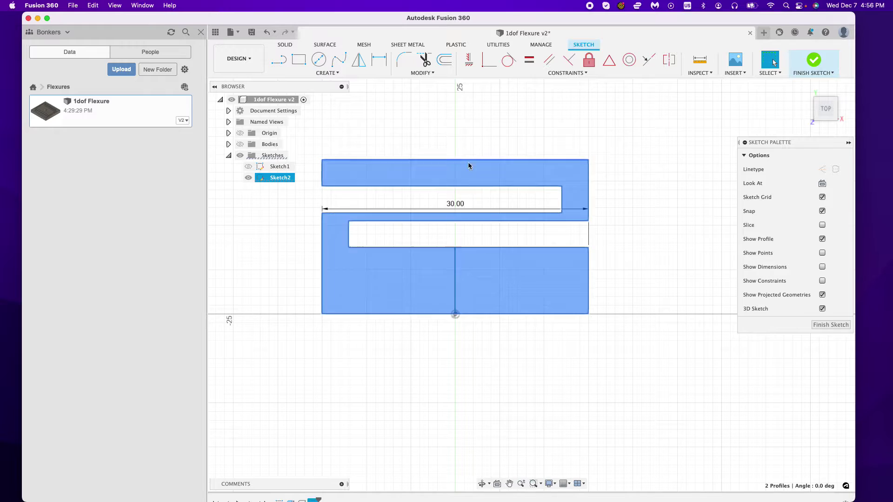
Draw 1 × 14.4 mm strips along the right and left sides of the flexure outline.
{"action": "left_click", "coordinate": [299, 59]}
{"action": "left_click", "coordinate": [588, 186]}
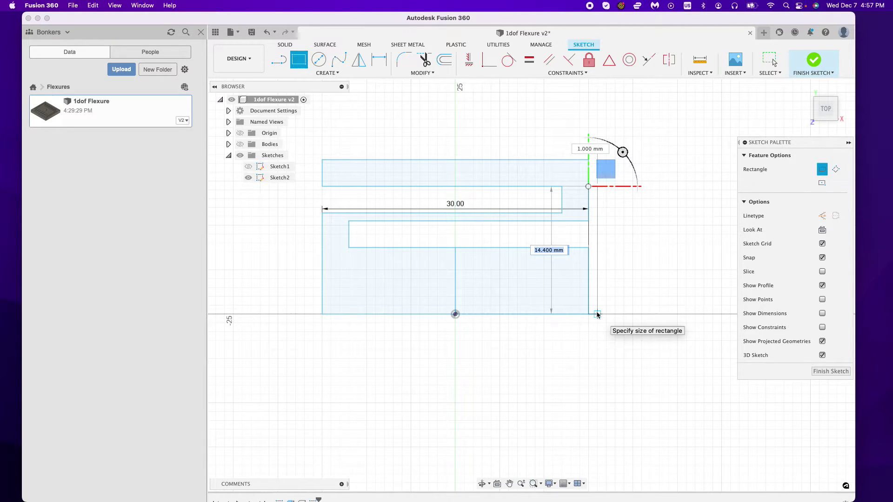
{"action": "key", "text": "Tab"}
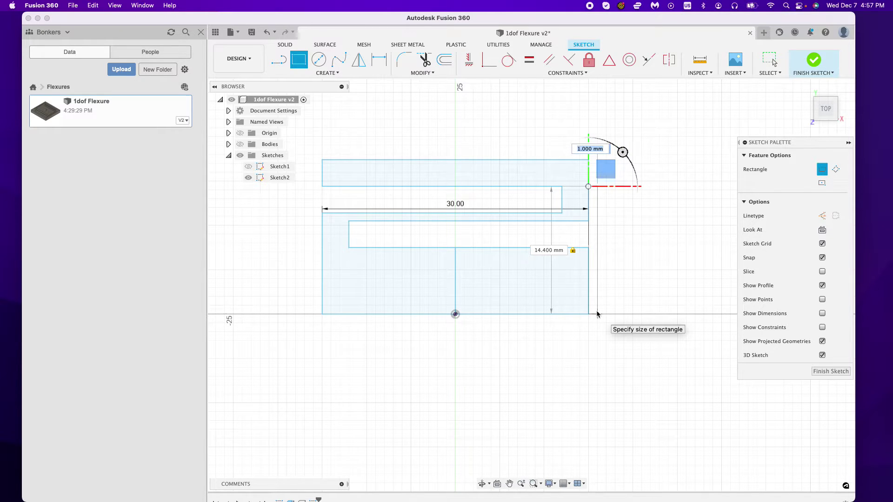
{"action": "key", "text": "Return"}
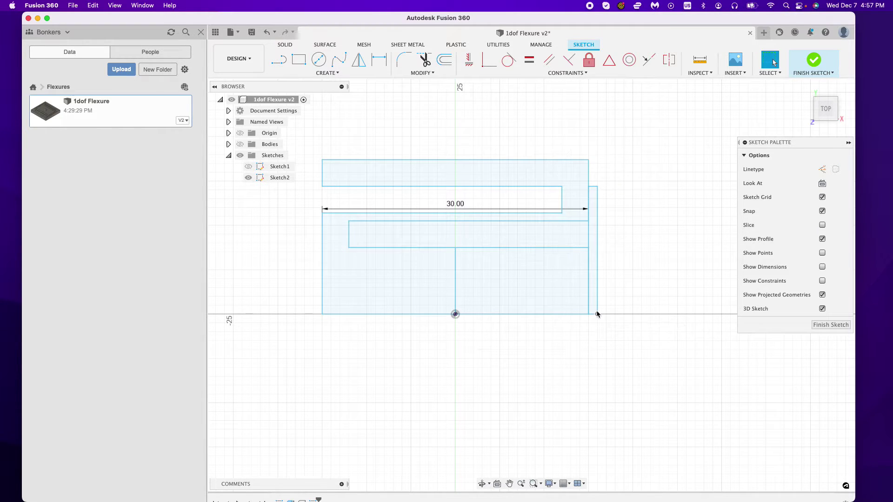
{"action": "left_click", "coordinate": [299, 59]}
{"action": "left_click", "coordinate": [322, 187]}
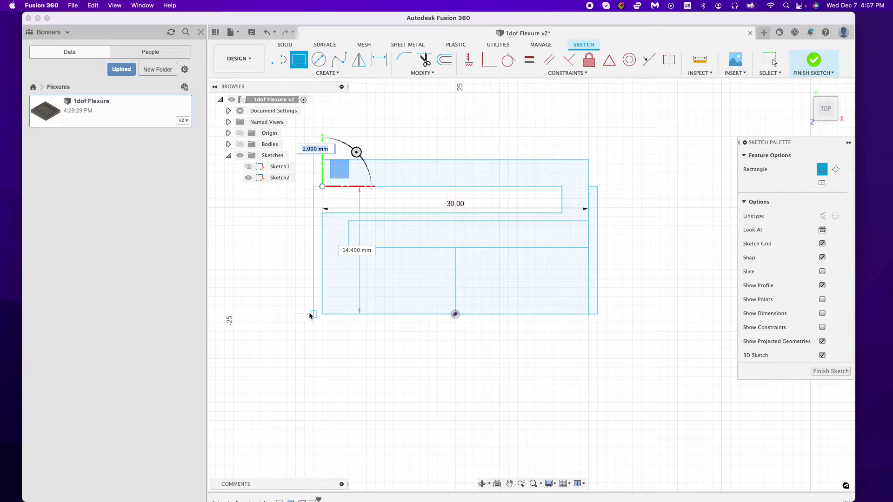
{"action": "type", "text": "1"}
{"action": "key", "text": "Tab"}
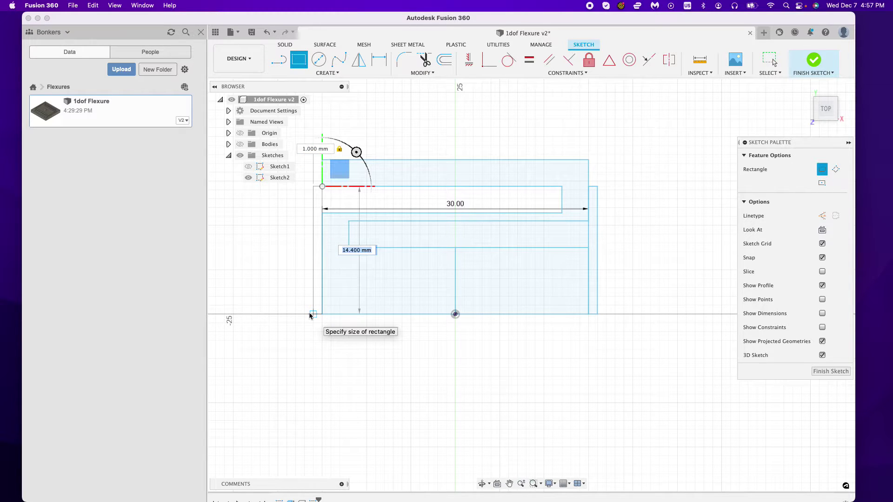
{"action": "key", "text": "Return"}
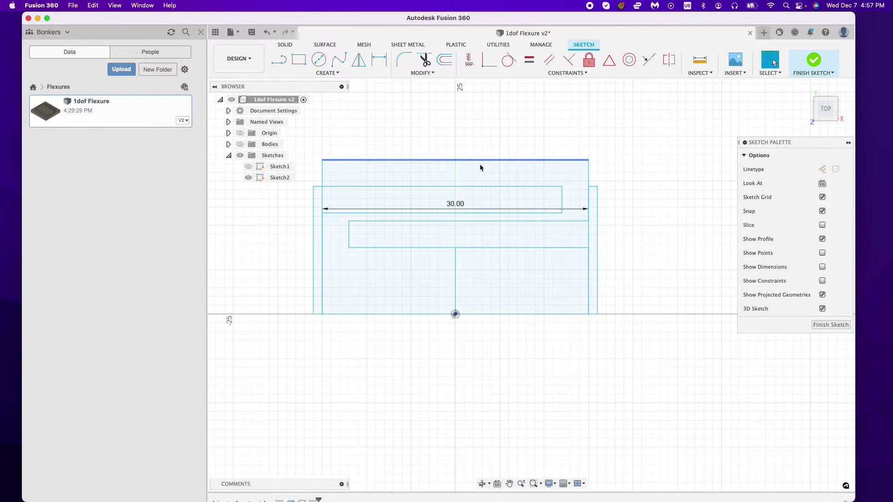
Draw a 3 × 3 mm block at the frame's outer top-left corner.
{"action": "key", "text": "r"}
{"action": "left_click", "coordinate": [322, 160]}
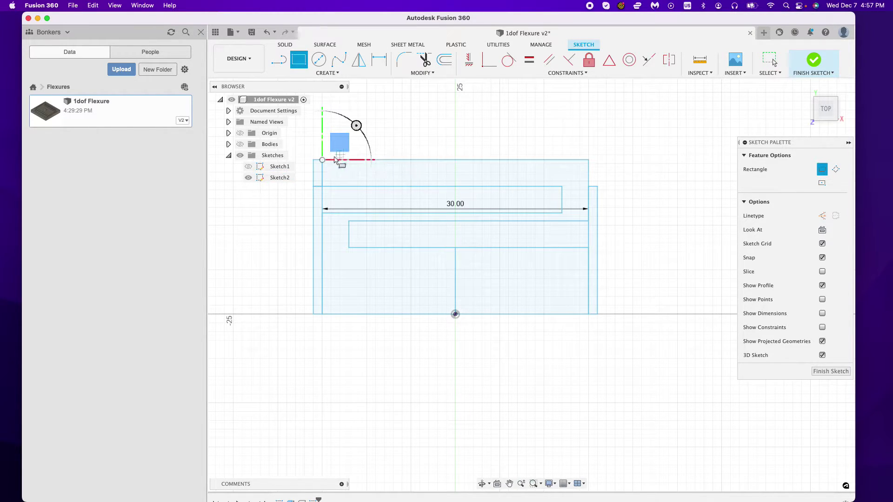
{"action": "left_click", "coordinate": [314, 160]}
{"action": "middle_click_drag", "start_coordinate": [316, 166], "coordinate": [438, 160]}
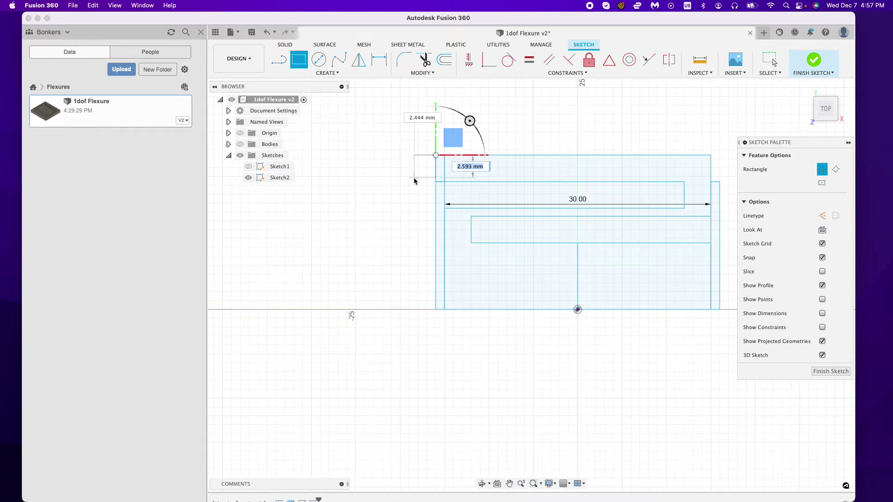
{"action": "key", "text": "Tab"}
{"action": "type", "text": "3"}
{"action": "key", "text": "Tab"}
{"action": "type", "text": "3"}
{"action": "key", "text": "Return"}
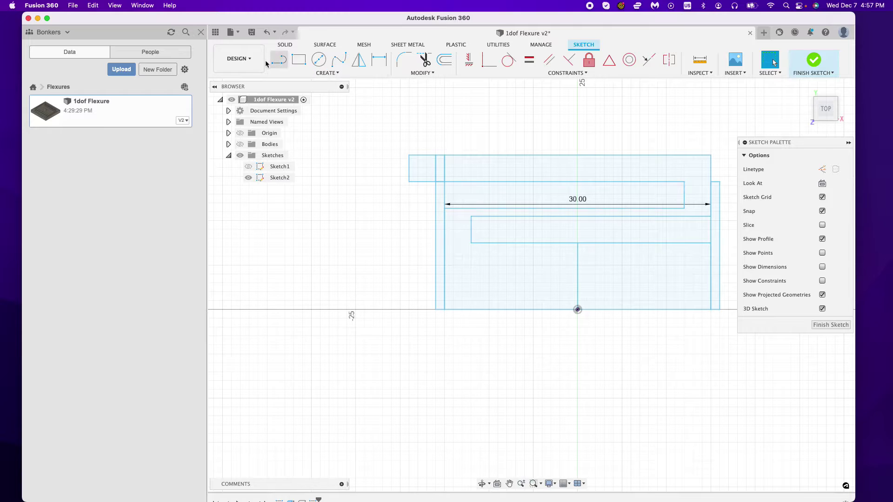
Add a small block at the frame's top-right corner after cancelling a mistyped attempt.
{"action": "left_click", "coordinate": [298, 59]}
{"action": "middle_click_drag", "start_coordinate": [642, 177], "coordinate": [567, 188]}
{"action": "left_click", "coordinate": [635, 169]}
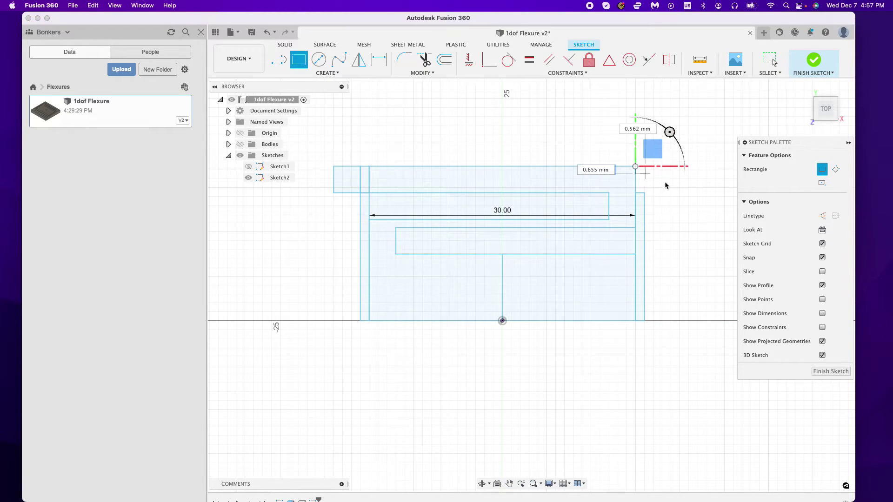
{"action": "type", "text": "3"}
{"action": "key", "text": "Tab"}
{"action": "type", "text": "3"}
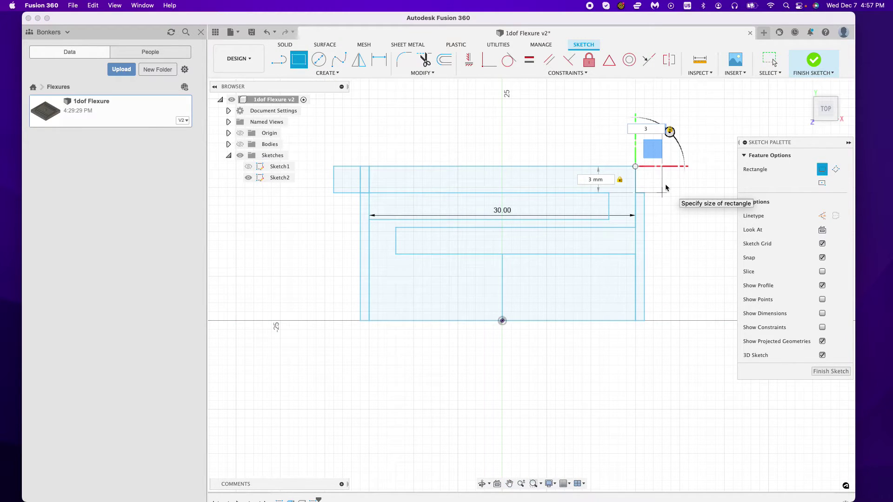
{"action": "key", "text": "BackSpace"}
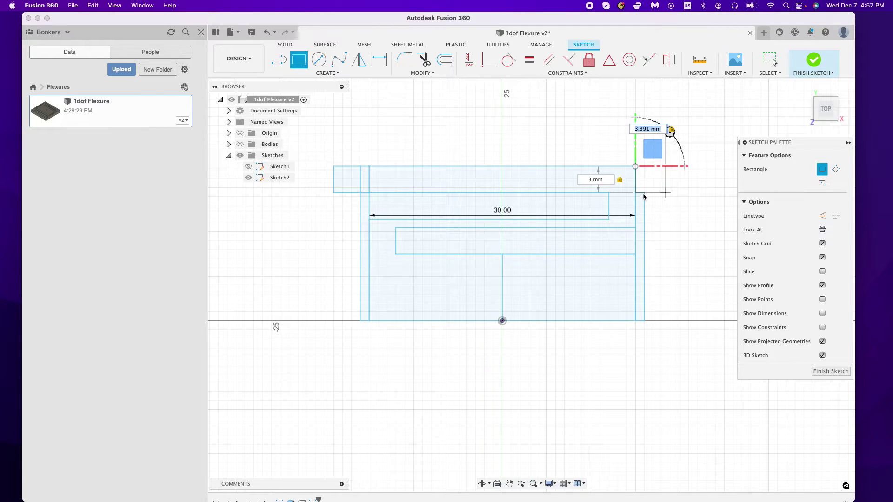
{"action": "key", "text": "Escape"}
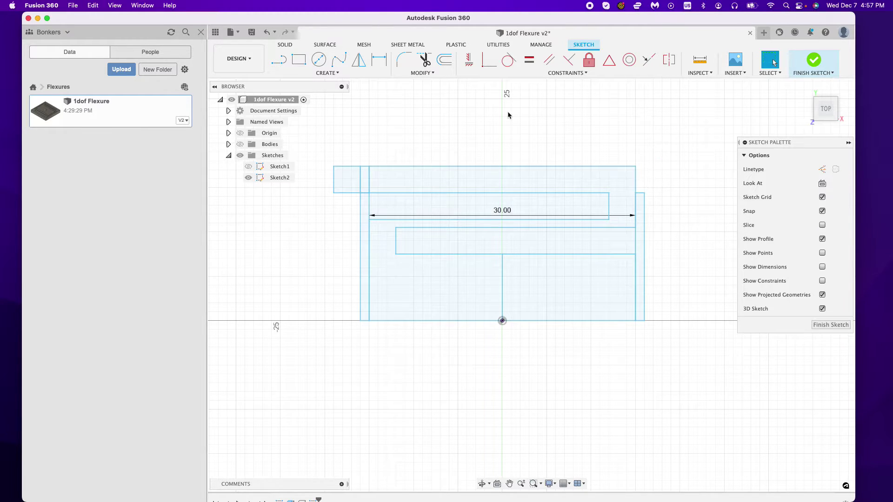
{"action": "left_click", "coordinate": [299, 59]}
{"action": "left_click", "coordinate": [635, 166]}
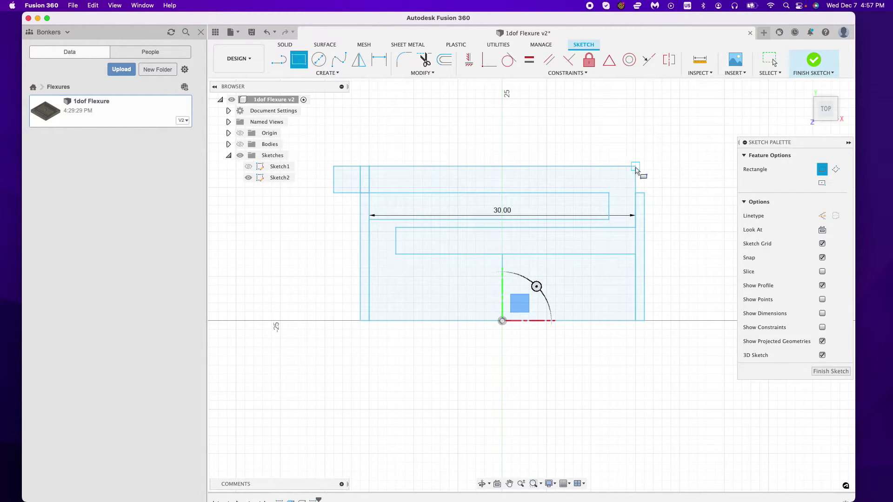
{"action": "left_click", "coordinate": [643, 193]}
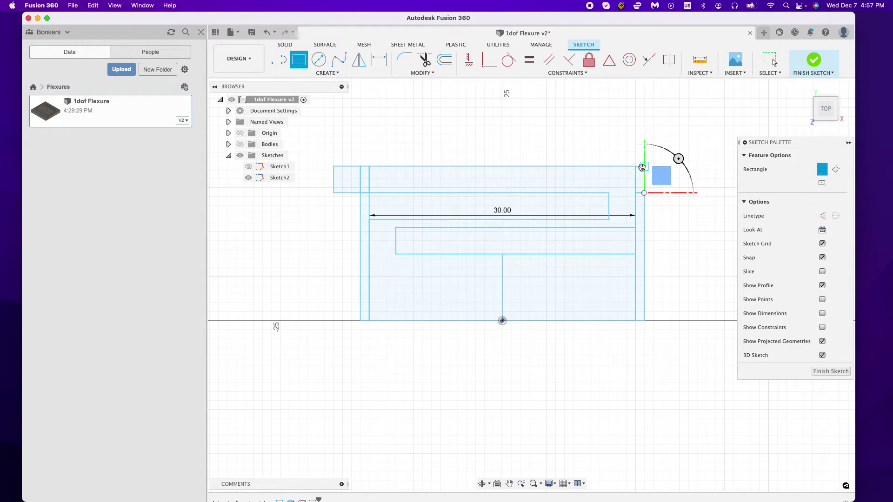
{"action": "middle_click_drag", "start_coordinate": [703, 200], "coordinate": [684, 193]}
{"action": "scroll", "coordinate": [684, 193], "scroll_direction": "up", "scroll_amount": 1}
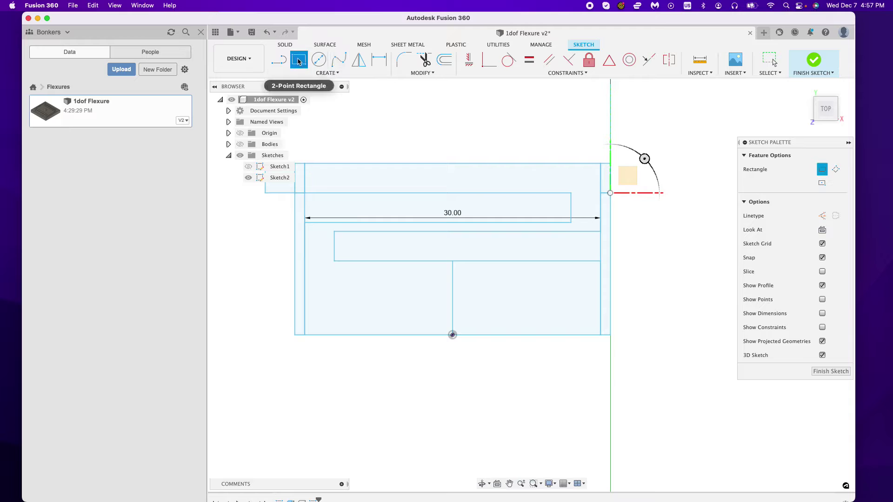
Add 3 mm × 17.4 mm strips down the right and left sides of the frame.
{"action": "left_click", "coordinate": [609, 165]}
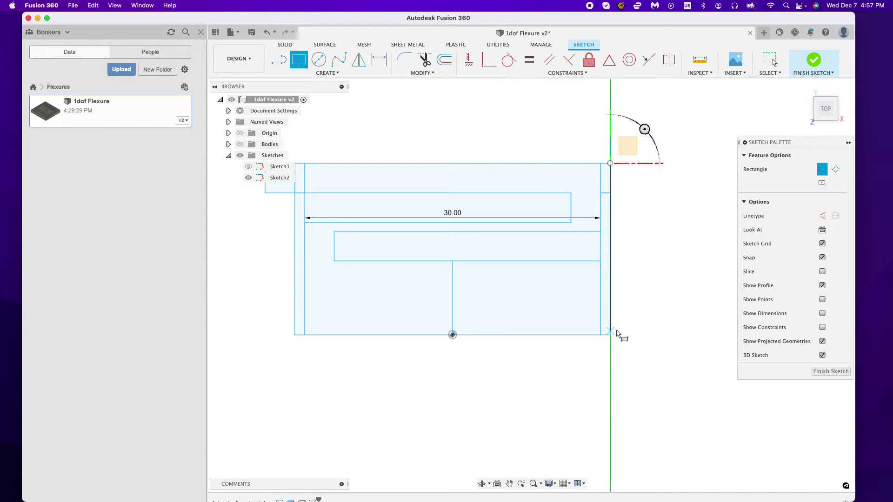
{"action": "scroll", "coordinate": [666, 327], "scroll_direction": "down", "scroll_amount": 1}
{"action": "scroll", "coordinate": [661, 307], "scroll_direction": "down", "scroll_amount": 1}
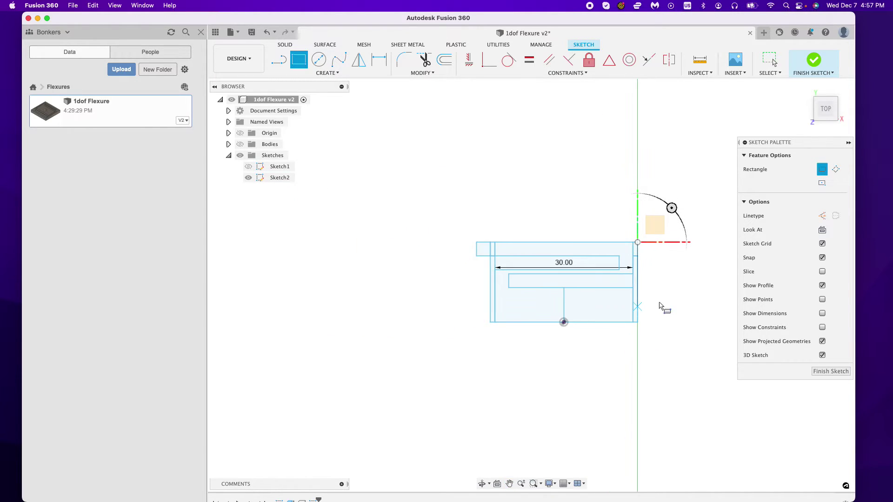
{"action": "key", "text": "Escape"}
{"action": "key", "text": "r"}
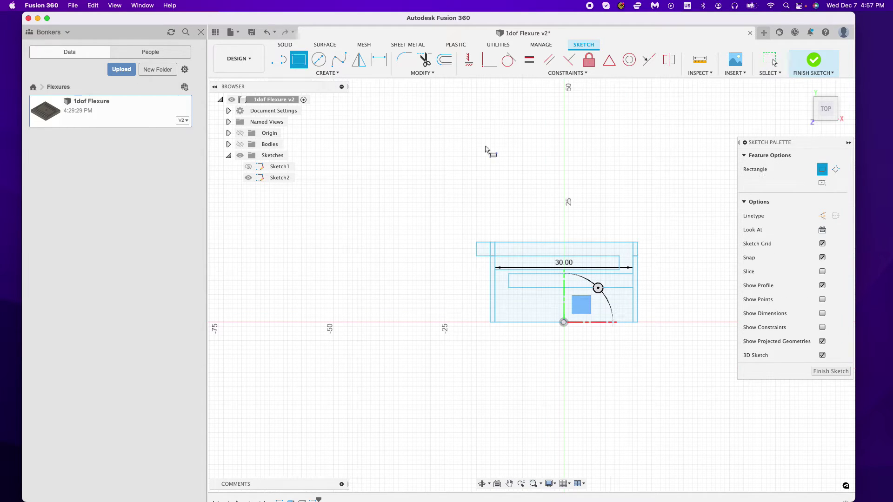
{"action": "left_click", "coordinate": [641, 243]}
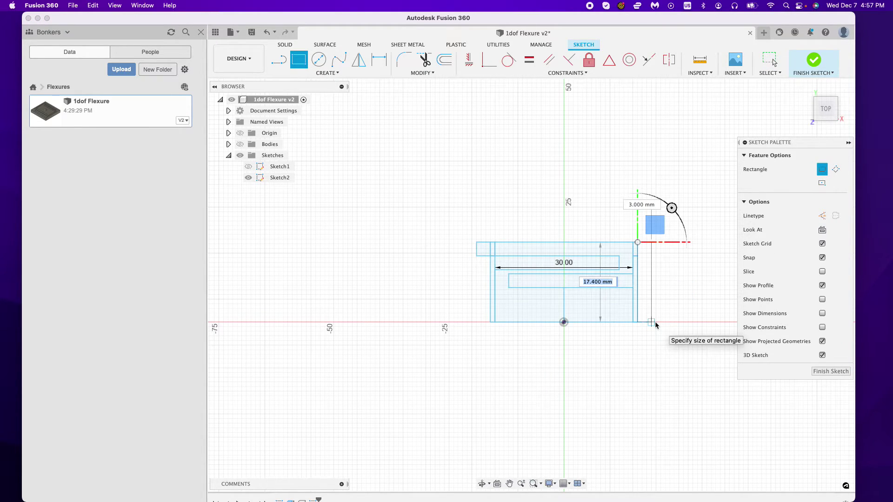
{"action": "key", "text": "Tab"}
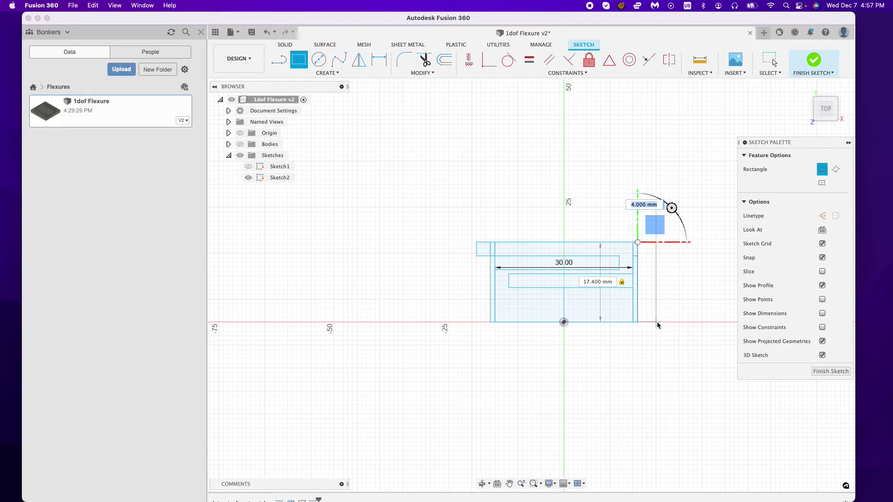
{"action": "type", "text": "3"}
{"action": "key", "text": "Return"}
{"action": "key", "text": "Escape"}
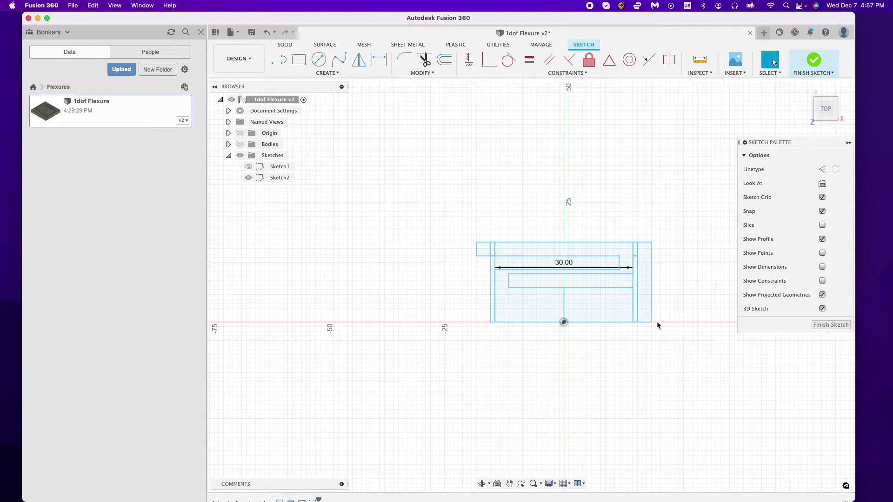
{"action": "left_click", "coordinate": [298, 59]}
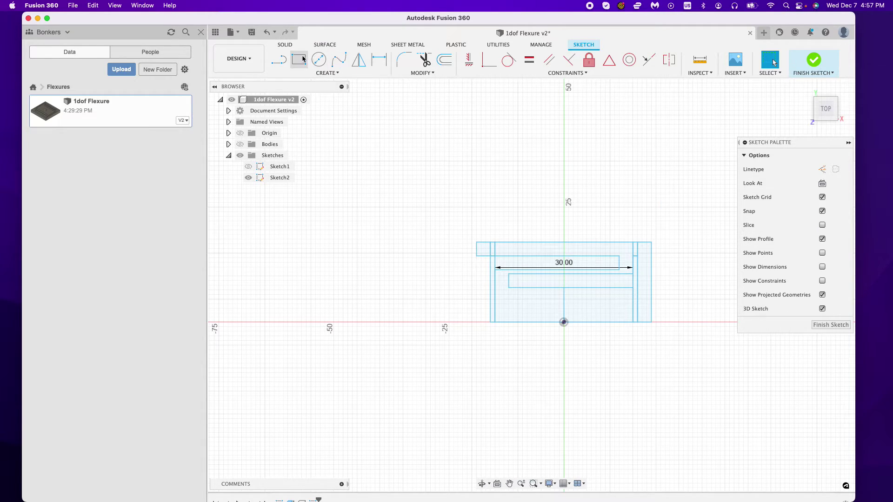
{"action": "left_click", "coordinate": [476, 242]}
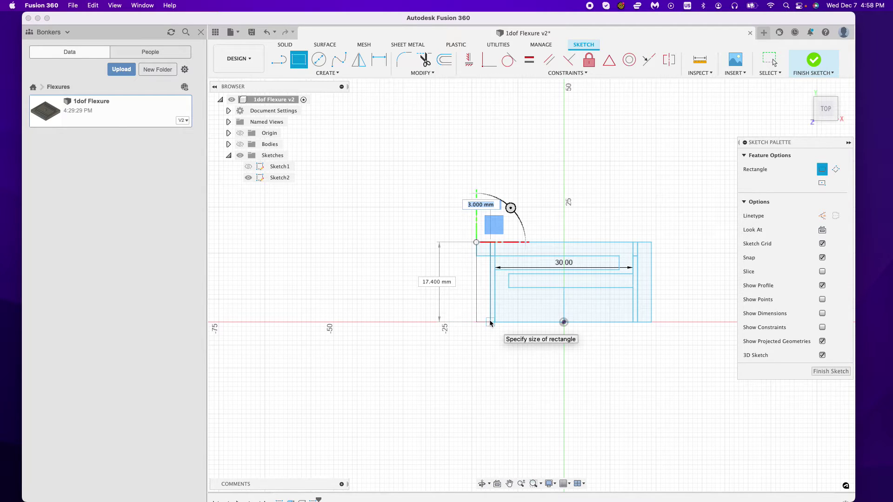
{"action": "key", "text": "Tab"}
{"action": "key", "text": "Tab"}
{"action": "key", "text": "Escape"}
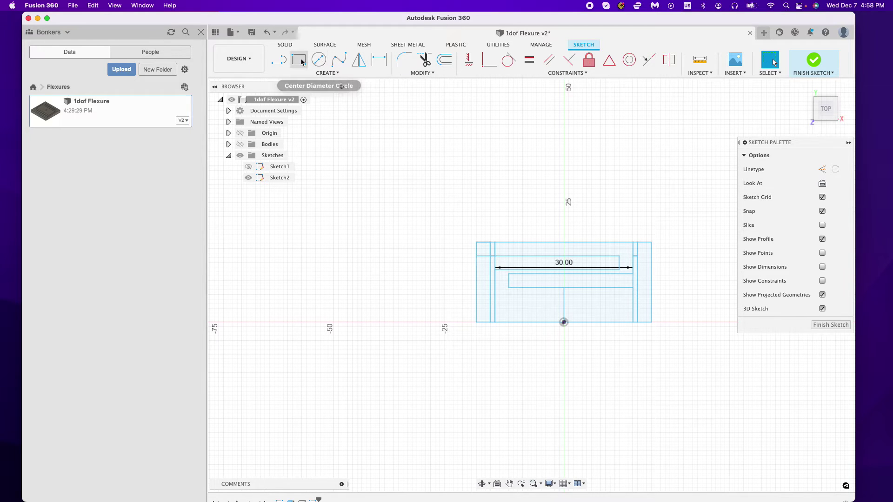
Trim the short inner vertical line on the right and the short upper-left horizontal line.
{"action": "left_click", "coordinate": [424, 57]}
{"action": "scroll", "coordinate": [502, 140], "scroll_direction": "up", "scroll_amount": 3}
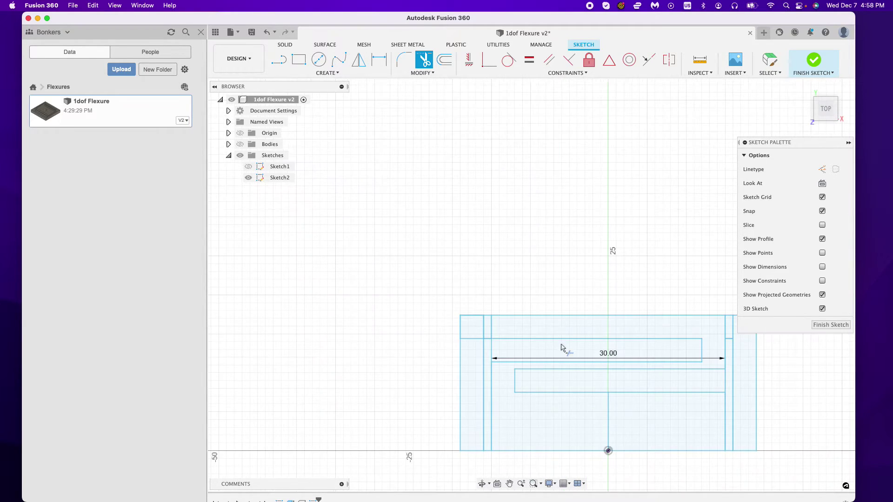
{"action": "scroll", "coordinate": [532, 239], "scroll_direction": "down", "scroll_amount": 4}
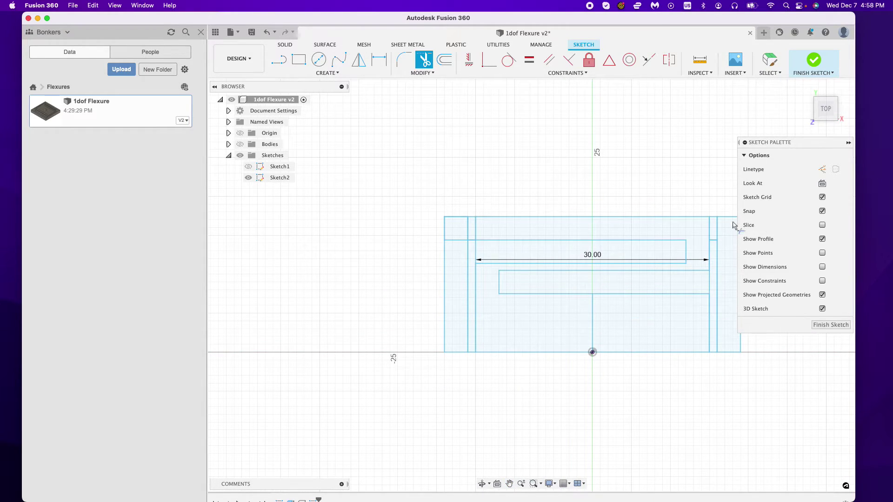
{"action": "scroll", "coordinate": [676, 218], "scroll_direction": "right", "scroll_amount": 3}
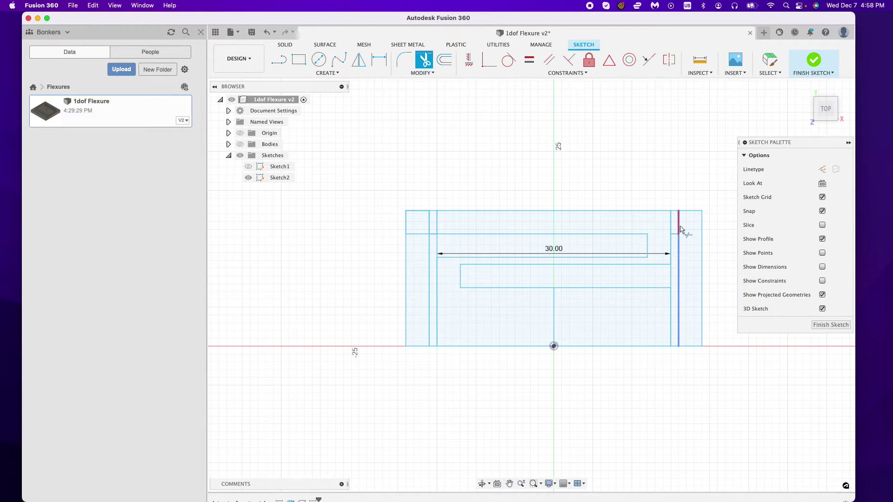
{"action": "left_click", "coordinate": [679, 227]}
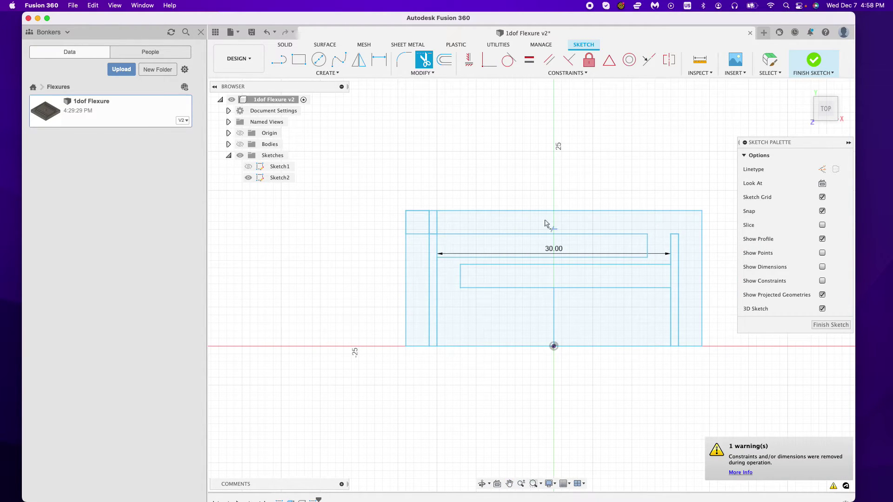
{"action": "left_click", "coordinate": [417, 235]}
{"action": "scroll", "coordinate": [486, 235], "scroll_direction": "down", "scroll_amount": 2}
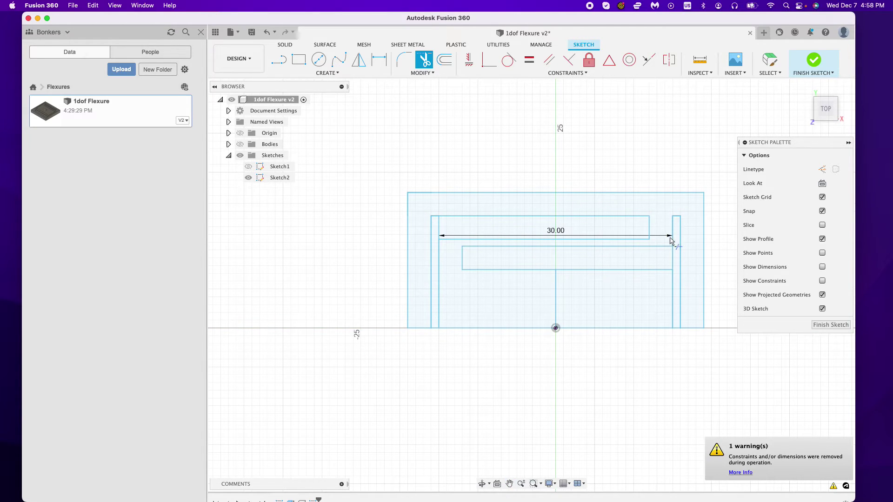
{"action": "scroll", "coordinate": [660, 224], "scroll_direction": "right", "scroll_amount": 3}
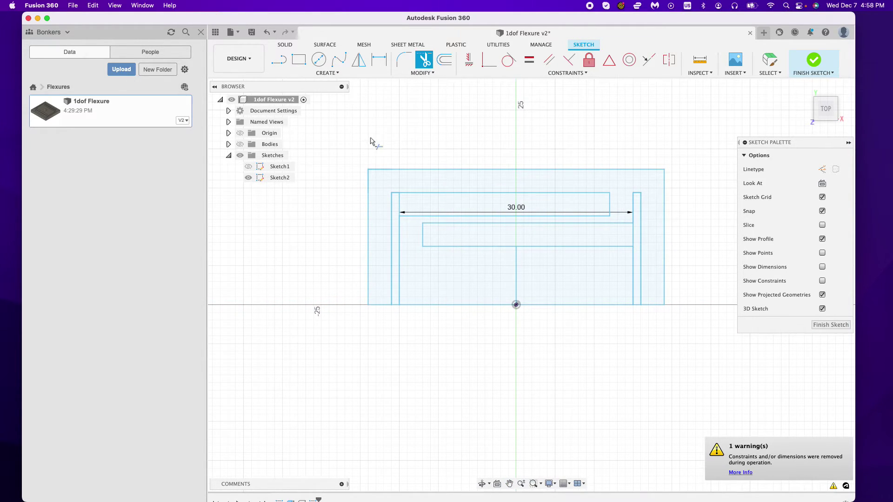
{"action": "scroll", "coordinate": [449, 203], "scroll_direction": "right", "scroll_amount": 2}
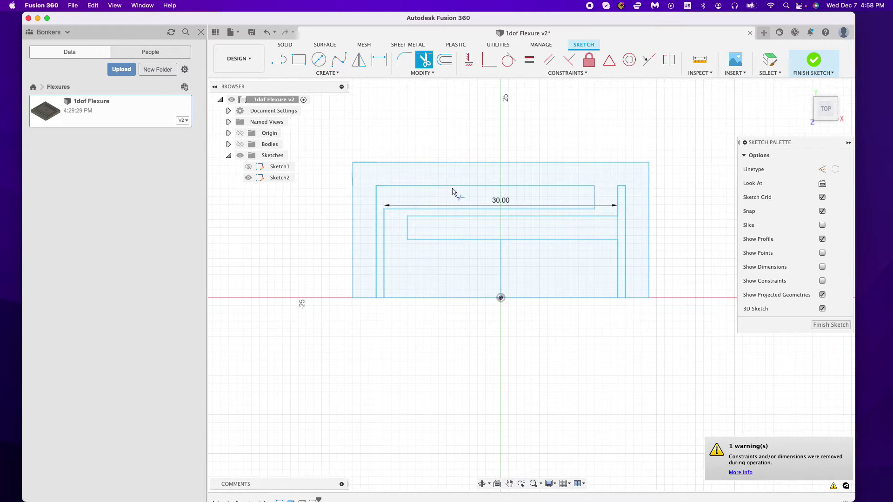
Test the rectangle's outer corner by starting a line there.
{"action": "left_click", "coordinate": [278, 59]}
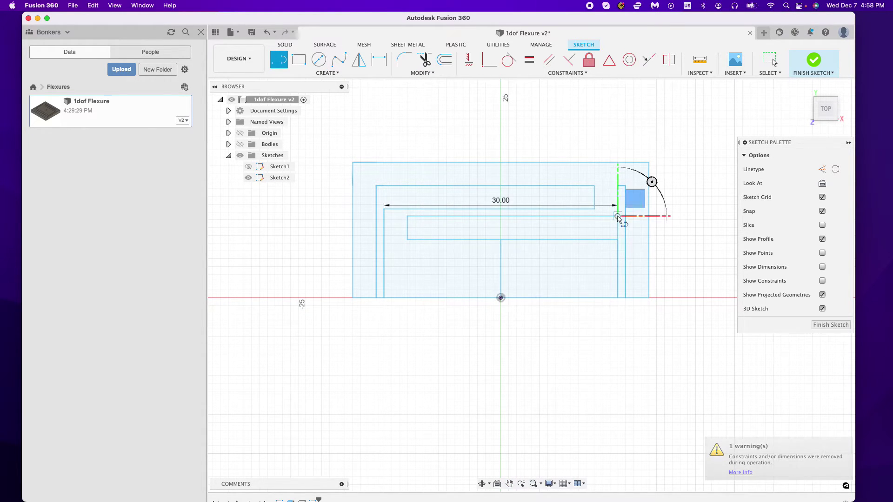
{"action": "scroll", "coordinate": [619, 221], "scroll_direction": "up", "scroll_amount": 3}
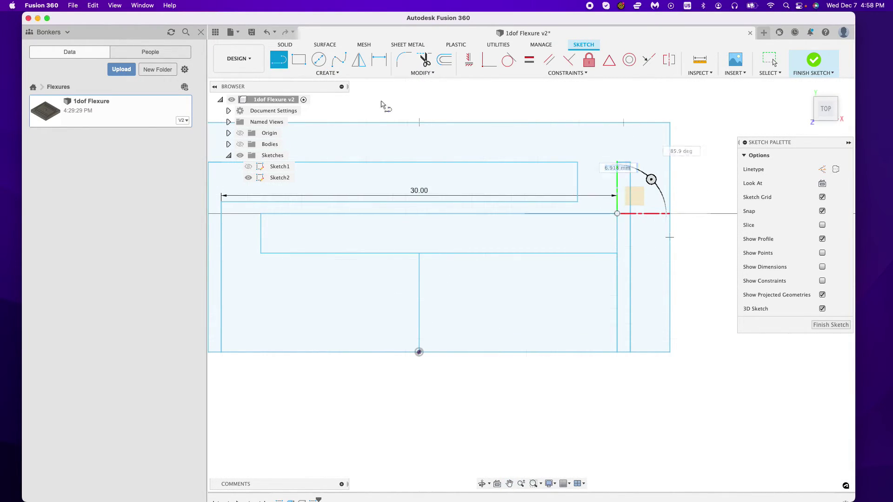
{"action": "left_click", "coordinate": [425, 59]}
{"action": "left_click", "coordinate": [279, 60]}
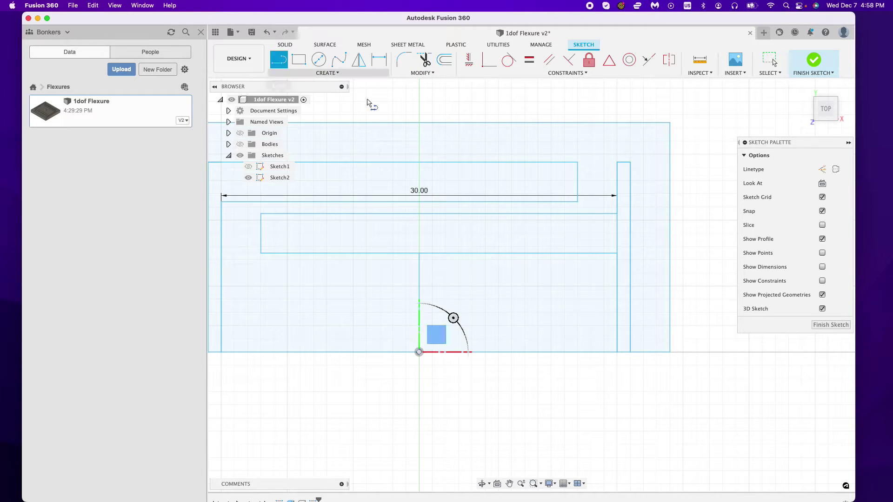
{"action": "left_click", "coordinate": [617, 214]}
{"action": "scroll", "coordinate": [636, 216], "scroll_direction": "up", "scroll_amount": 5}
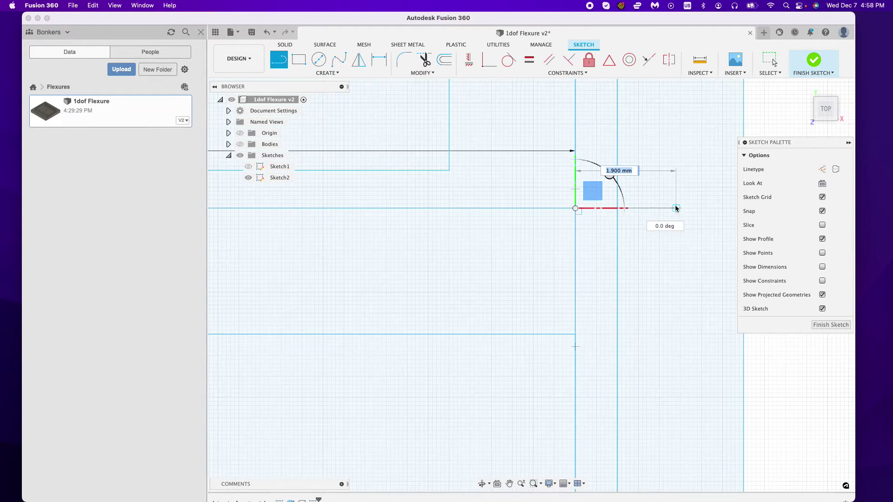
{"action": "left_click", "coordinate": [617, 208]}
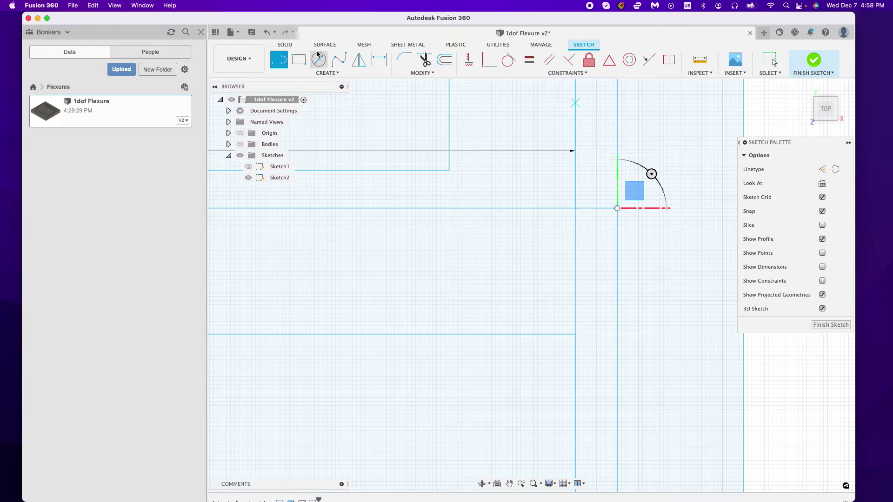
Trim the upper part of the vertical line and recentre the flexure outline.
{"action": "left_click", "coordinate": [425, 59]}
{"action": "left_click", "coordinate": [577, 117]}
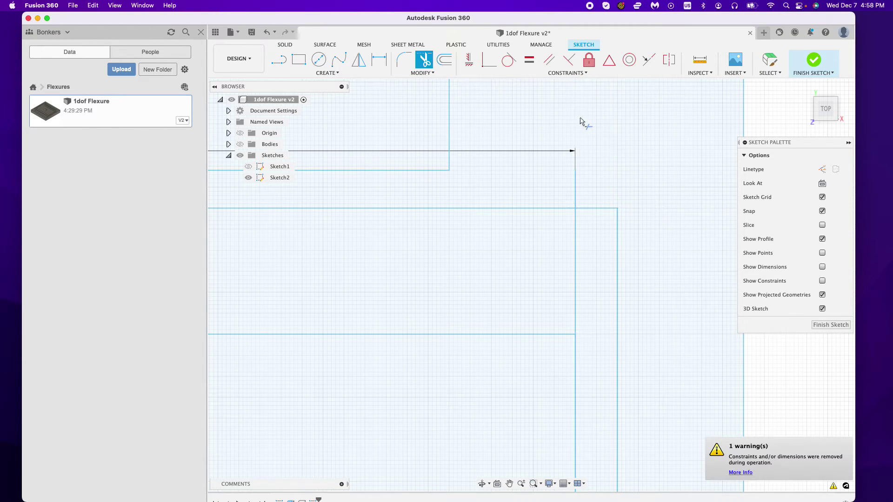
{"action": "scroll", "coordinate": [595, 186], "scroll_direction": "down", "scroll_amount": 3}
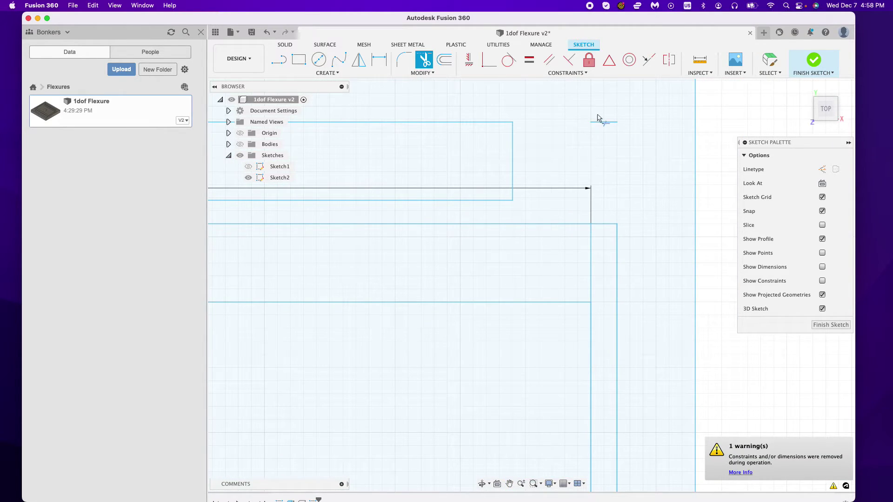
{"action": "scroll", "coordinate": [605, 133], "scroll_direction": "down", "scroll_amount": 5}
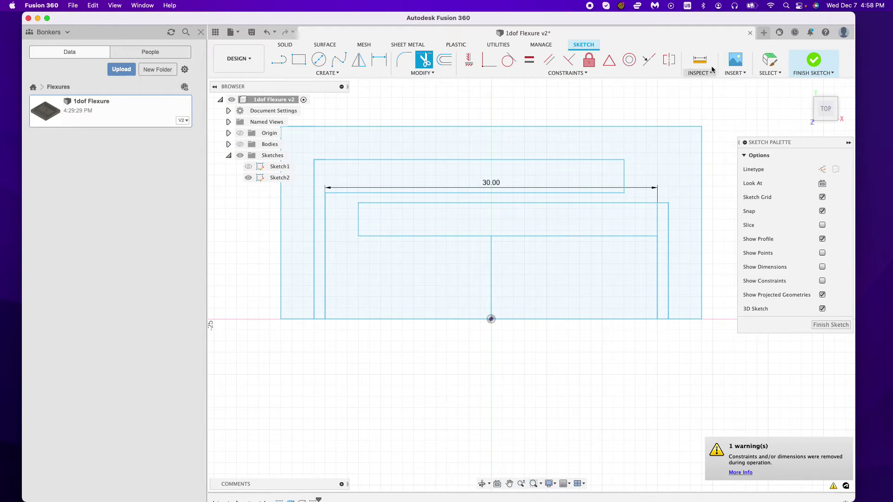
{"action": "left_click", "coordinate": [759, 61]}
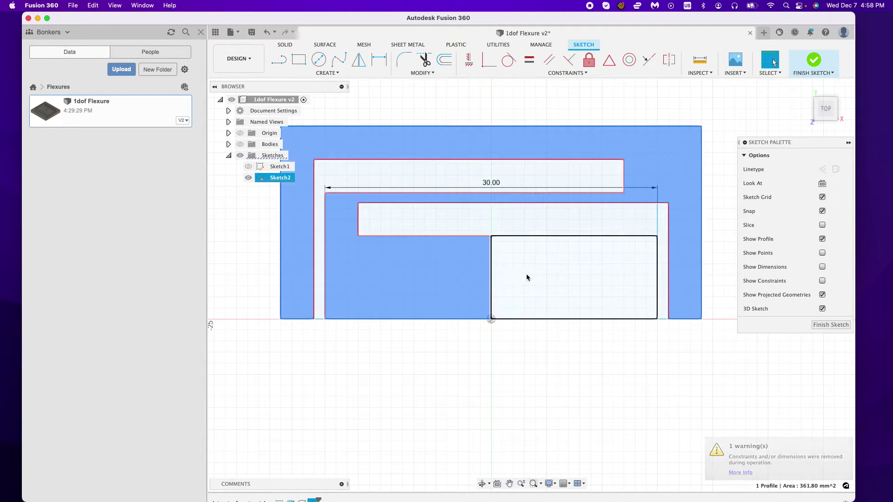
{"action": "scroll", "coordinate": [547, 229], "scroll_direction": "down", "scroll_amount": 2}
{"action": "middle_click_drag", "start_coordinate": [547, 230], "coordinate": [537, 207]}
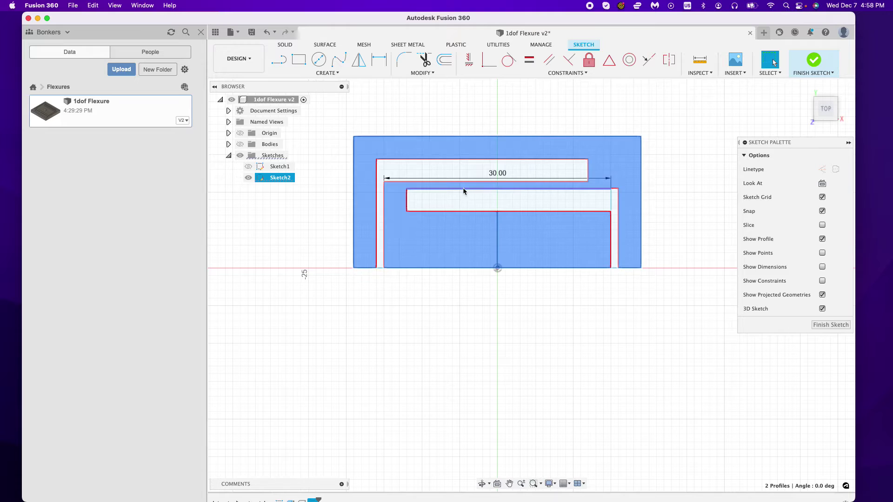
Try a Move/Copy rotation about the bottom line, then cancel it.
{"action": "left_click", "coordinate": [422, 73]}
{"action": "left_click", "coordinate": [431, 151]}
{"action": "left_click", "coordinate": [695, 183]}
{"action": "left_click", "coordinate": [511, 269]}
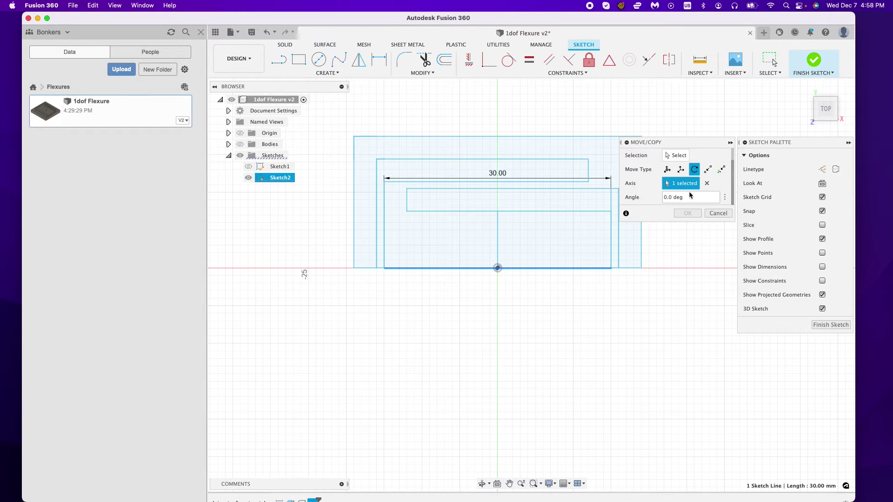
{"action": "left_click", "coordinate": [707, 184]}
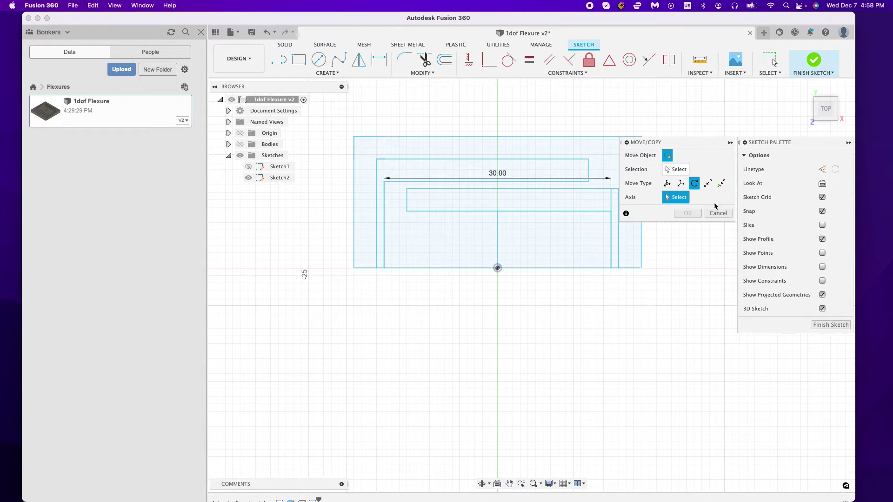
{"action": "left_click", "coordinate": [718, 213]}
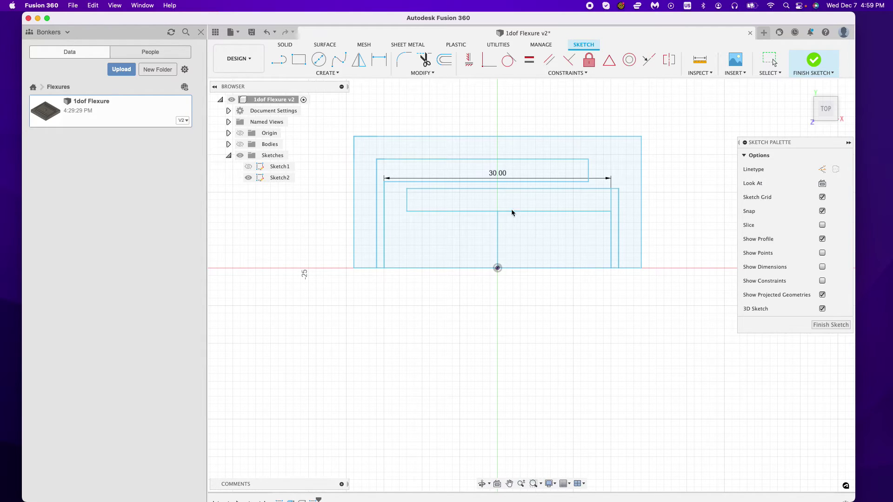
Rotate a copy of all 47 sketch entities 180° about the vertical centre line.
{"action": "key", "text": "super+a"}
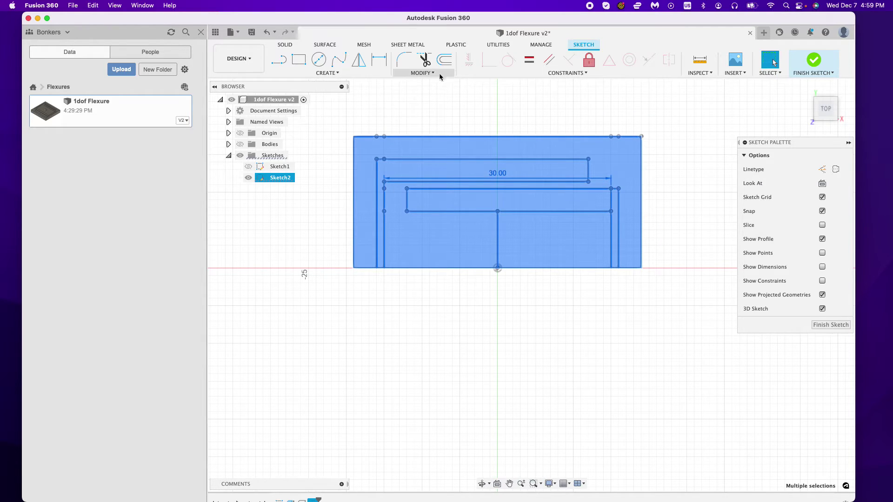
{"action": "key", "text": "m"}
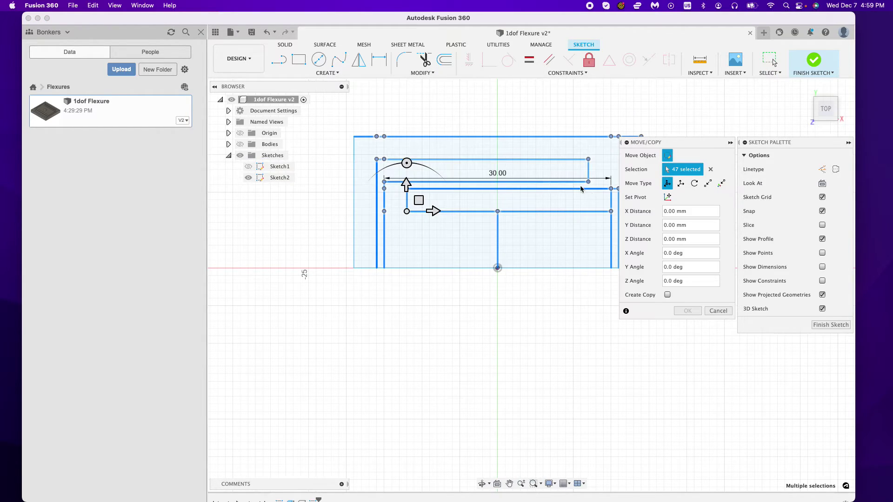
{"action": "left_click", "coordinate": [694, 184]}
{"action": "left_click", "coordinate": [668, 212]}
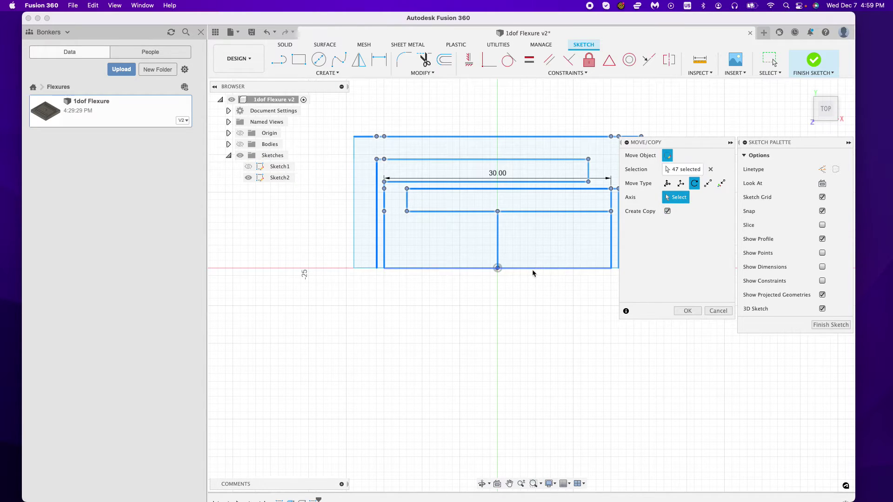
{"action": "left_click", "coordinate": [534, 268]}
{"action": "left_click", "coordinate": [666, 211]}
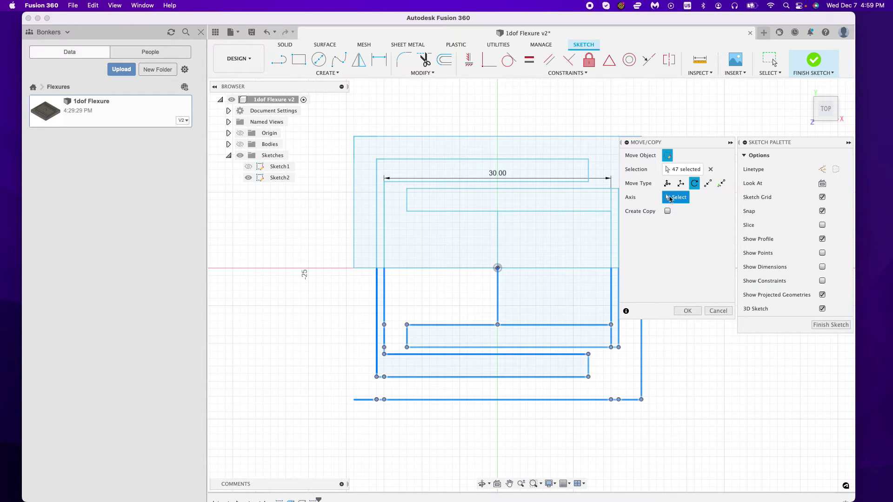
{"action": "left_click", "coordinate": [498, 293]}
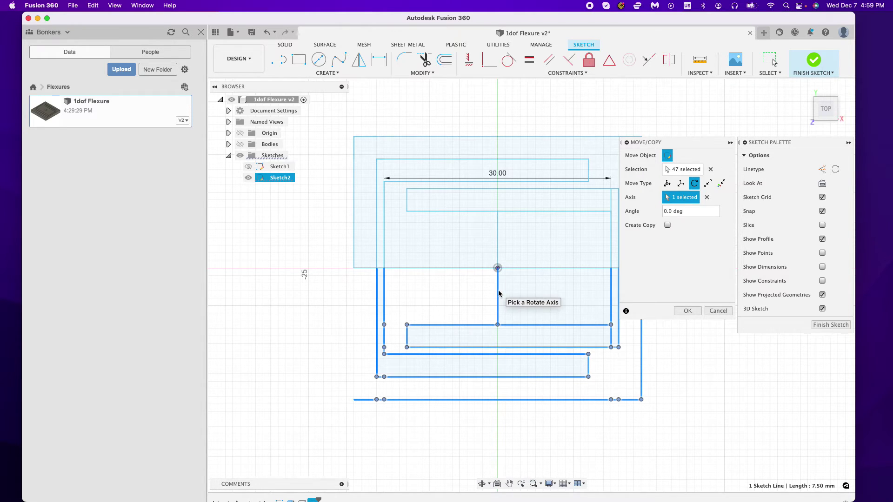
{"action": "left_click", "coordinate": [663, 210]}
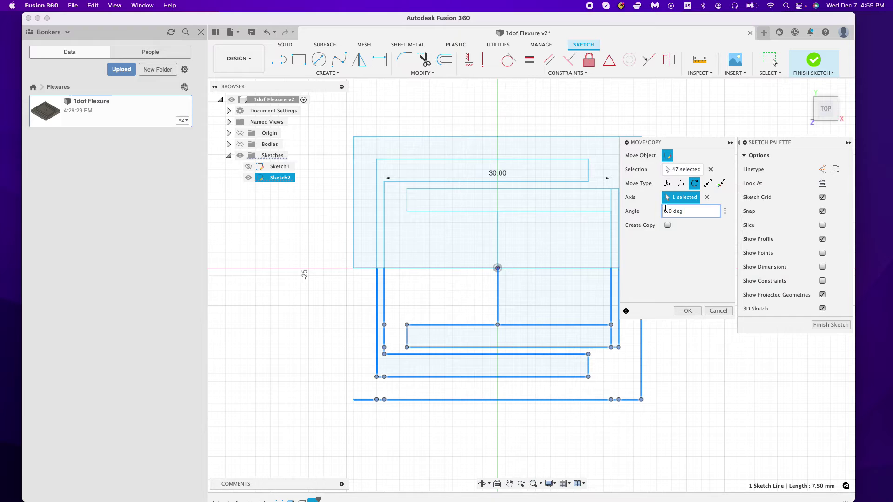
{"action": "left_click", "coordinate": [688, 311]}
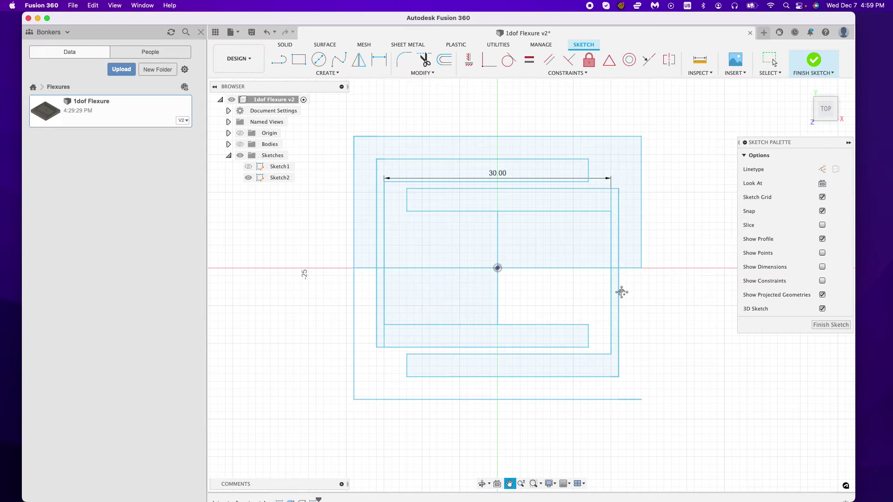
Draw a line from the sketch origin to the frame's right edge, then down to the bottom-right corner.
{"action": "left_click", "coordinate": [278, 60]}
{"action": "left_click", "coordinate": [479, 256]}
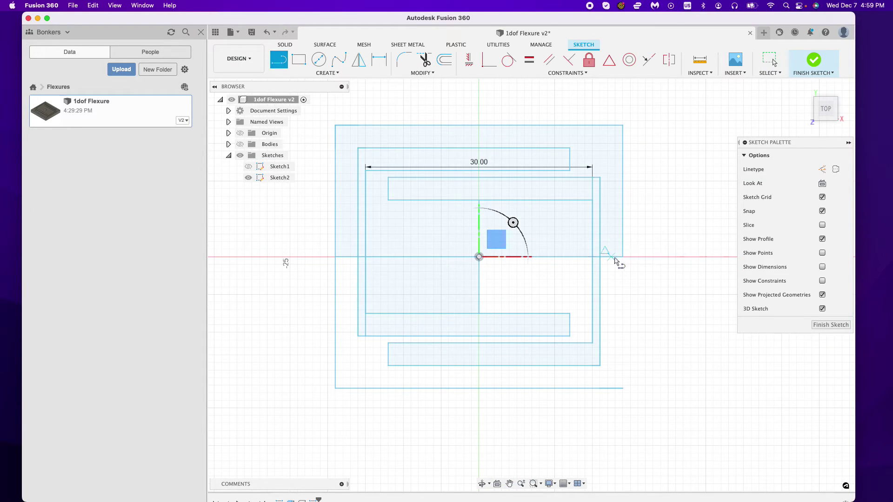
{"action": "left_click", "coordinate": [623, 257]}
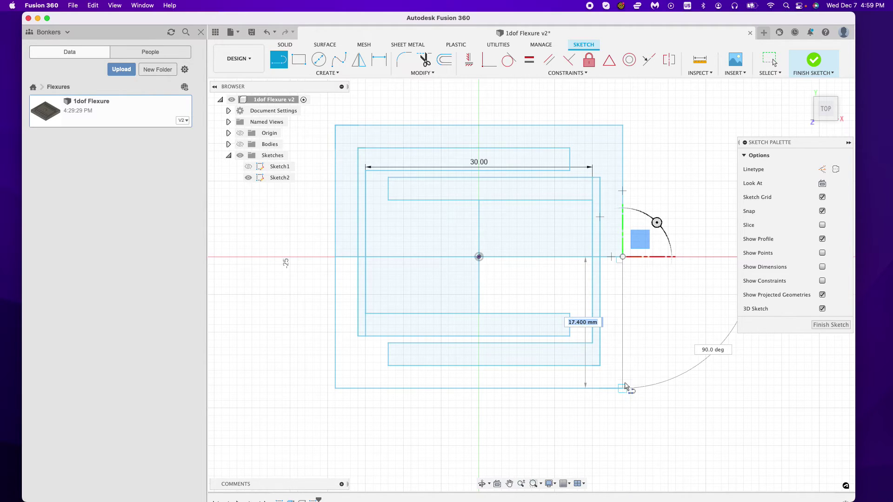
{"action": "left_click", "coordinate": [624, 388]}
Trim the short left segment, the short vertical below the inner rectangle, and another leftover segment.
{"action": "left_click", "coordinate": [424, 63]}
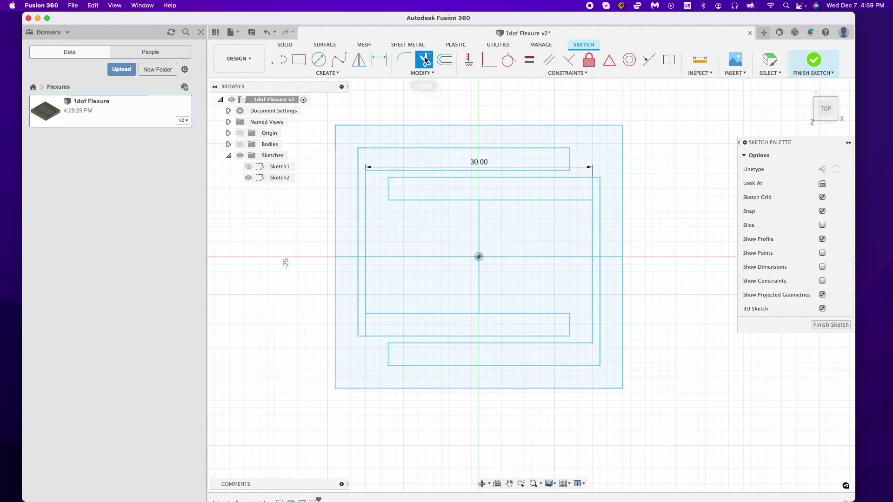
{"action": "left_click", "coordinate": [342, 258]}
{"action": "scroll", "coordinate": [346, 259], "scroll_direction": "up", "scroll_amount": 3}
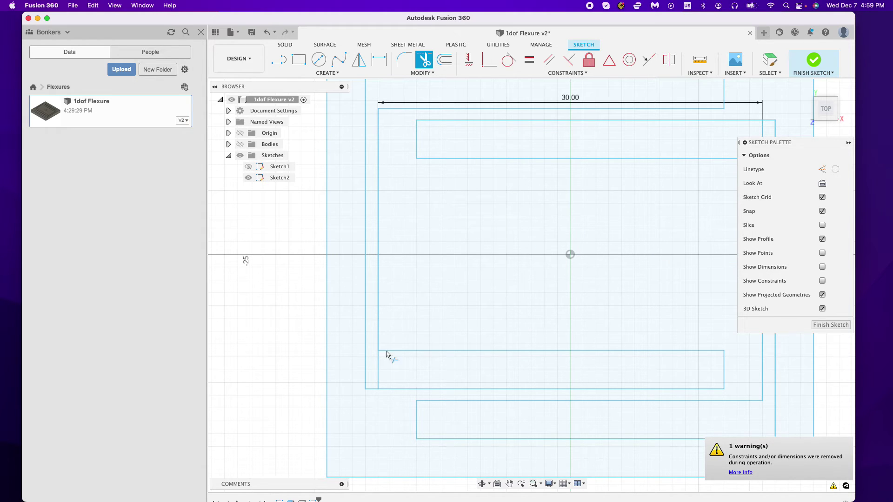
{"action": "left_click", "coordinate": [379, 368]}
{"action": "scroll", "coordinate": [458, 284], "scroll_direction": "down", "scroll_amount": 4}
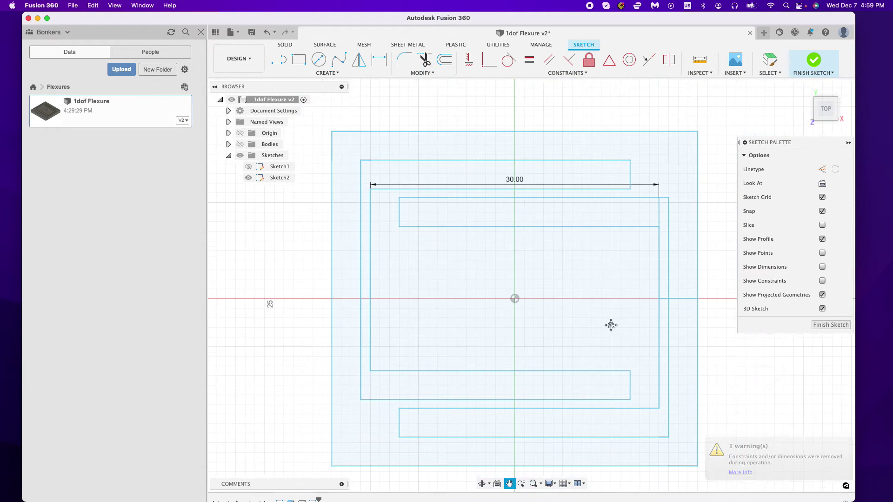
{"action": "middle_click_drag", "start_coordinate": [609, 321], "coordinate": [595, 276]}
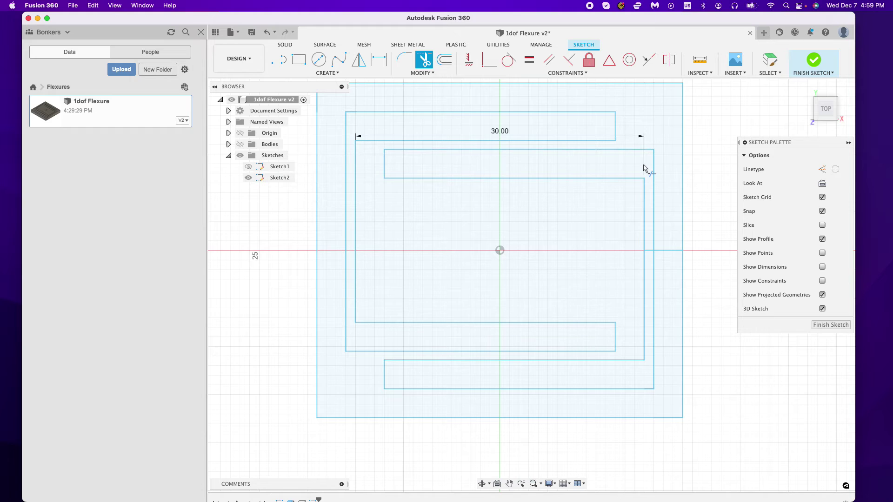
{"action": "left_click", "coordinate": [668, 239]}
{"action": "scroll", "coordinate": [652, 251], "scroll_direction": "up", "scroll_amount": 3}
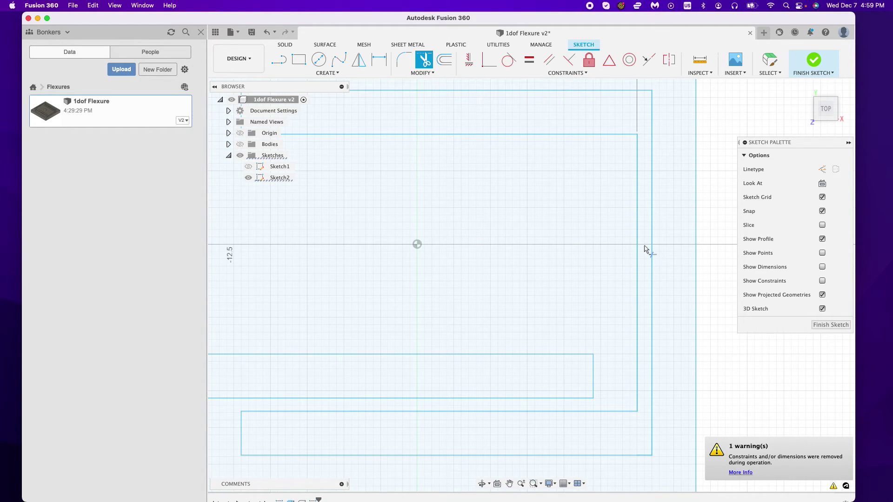
{"action": "scroll", "coordinate": [644, 249], "scroll_direction": "down", "scroll_amount": 3}
{"action": "mouse_move", "coordinate": [594, 300]}
{"action": "middle_mouse_down"}
{"action": "mouse_move", "coordinate": [594, 236]}
{"action": "mouse_move", "coordinate": [574, 241]}
{"action": "middle_mouse_up"}
{"action": "scroll", "coordinate": [591, 228], "scroll_direction": "down", "scroll_amount": 2}
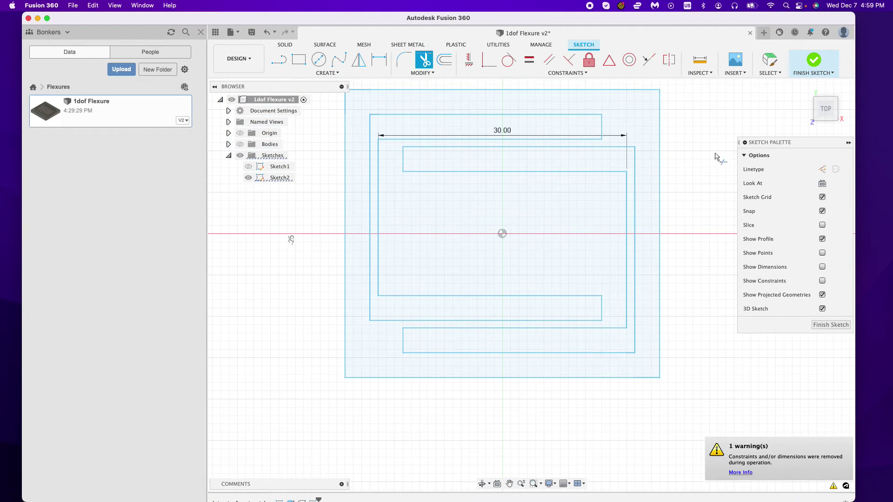
{"action": "left_click", "coordinate": [769, 59]}
{"action": "left_click", "coordinate": [634, 129]}
{"action": "scroll", "coordinate": [633, 129], "scroll_direction": "down", "scroll_amount": 1}
{"action": "middle_click_drag", "start_coordinate": [633, 128], "coordinate": [591, 171]}
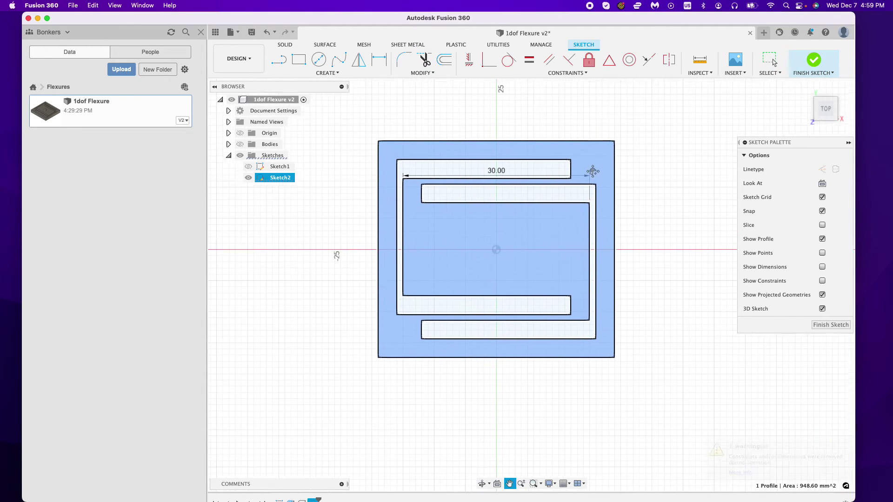
{"action": "scroll", "coordinate": [551, 179], "scroll_direction": "up", "scroll_amount": 3}
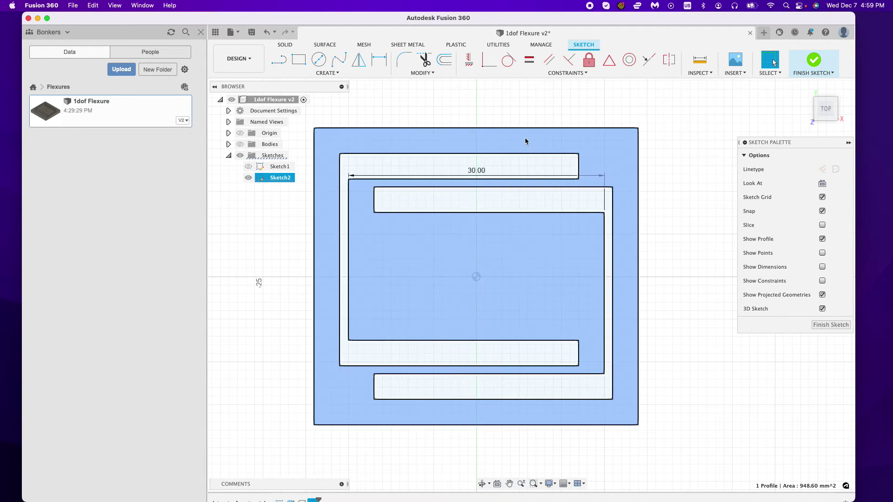
{"action": "key", "text": "i"}
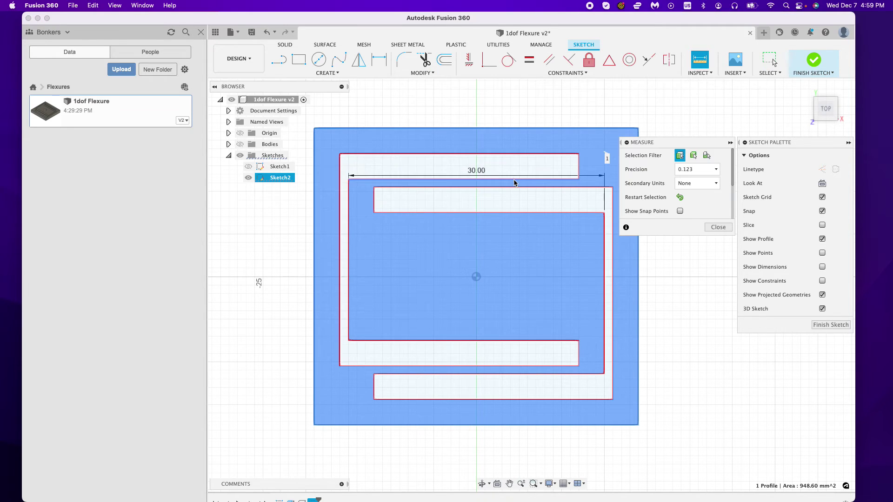
{"action": "left_click", "coordinate": [514, 187]}
{"action": "scroll", "coordinate": [581, 209], "scroll_direction": "down", "scroll_amount": 2}
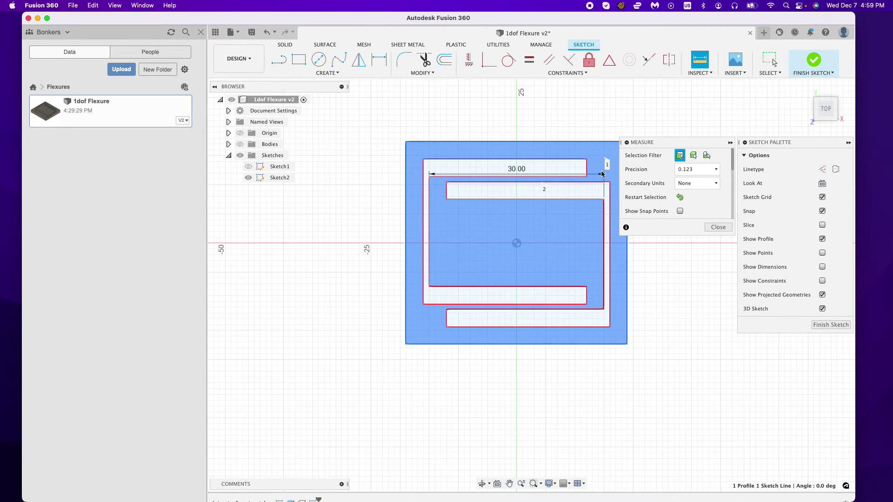
{"action": "middle_click_drag", "start_coordinate": [599, 191], "coordinate": [514, 185]}
{"action": "left_click", "coordinate": [718, 227]}
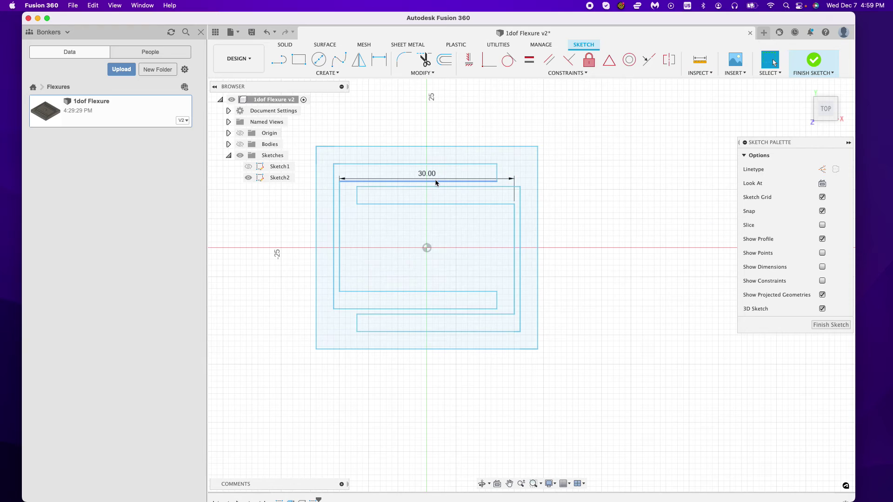
{"action": "left_click", "coordinate": [434, 181]}
{"action": "key", "text": "i"}
{"action": "left_click", "coordinate": [470, 187]}
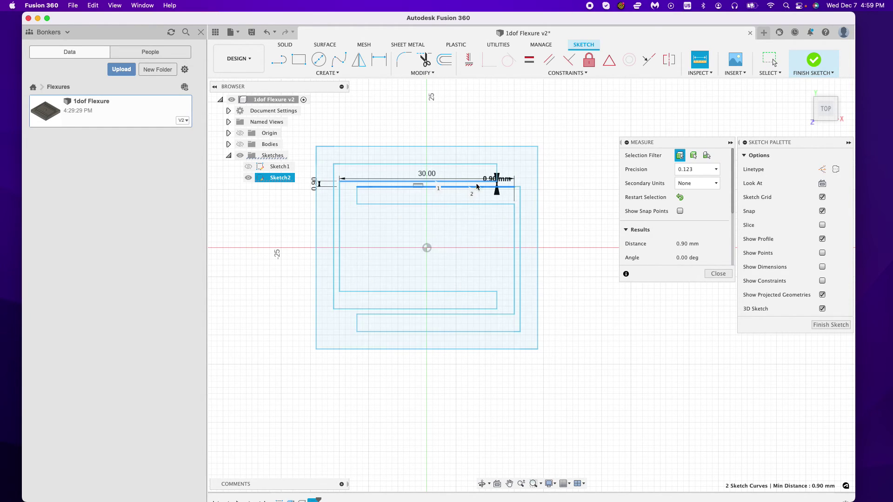
{"action": "left_click", "coordinate": [542, 184]}
{"action": "scroll", "coordinate": [542, 183], "scroll_direction": "down", "scroll_amount": 1}
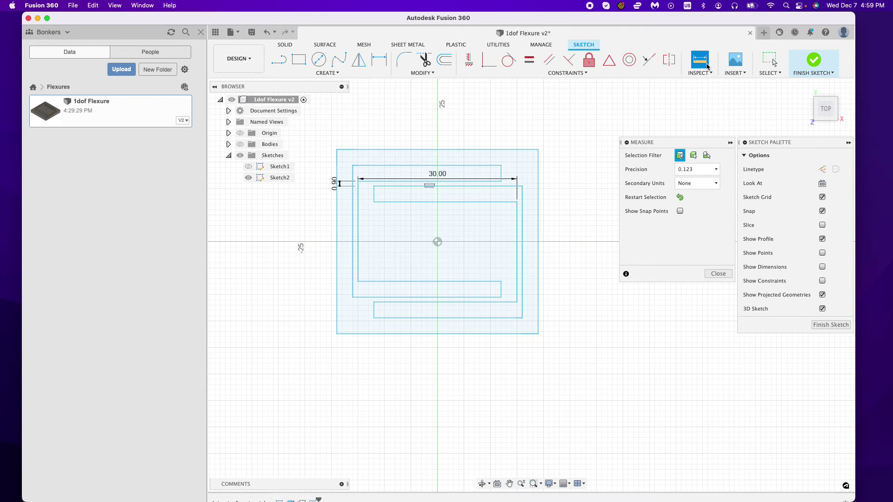
{"action": "left_click", "coordinate": [718, 274]}
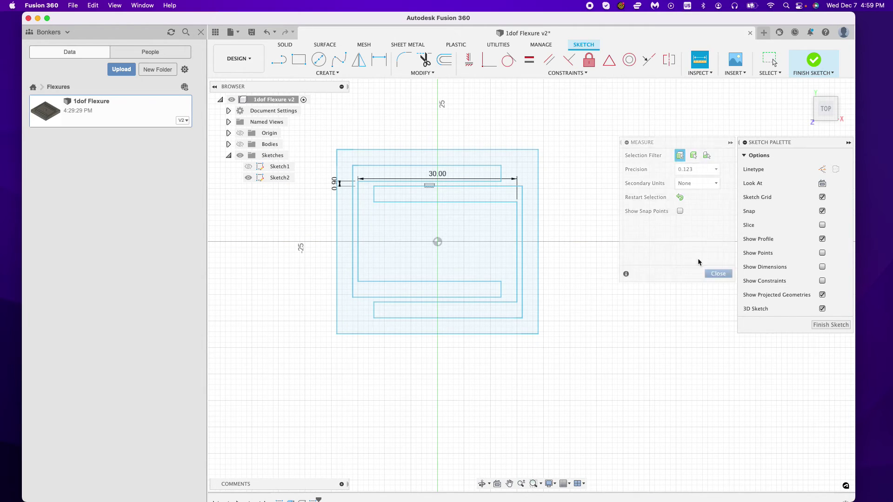
{"action": "left_click", "coordinate": [701, 59]}
{"action": "left_click", "coordinate": [471, 165]}
{"action": "left_click", "coordinate": [465, 182]}
{"action": "left_click", "coordinate": [710, 230]}
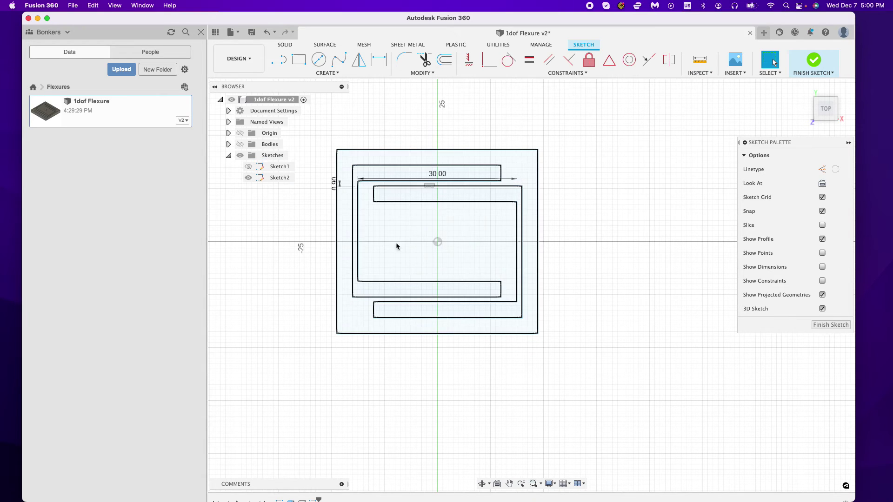
{"action": "scroll", "coordinate": [487, 229], "scroll_direction": "up", "scroll_amount": 1}
Extrude the serpentine flexure profile 5 mm into a solid.
{"action": "left_click", "coordinate": [433, 232]}
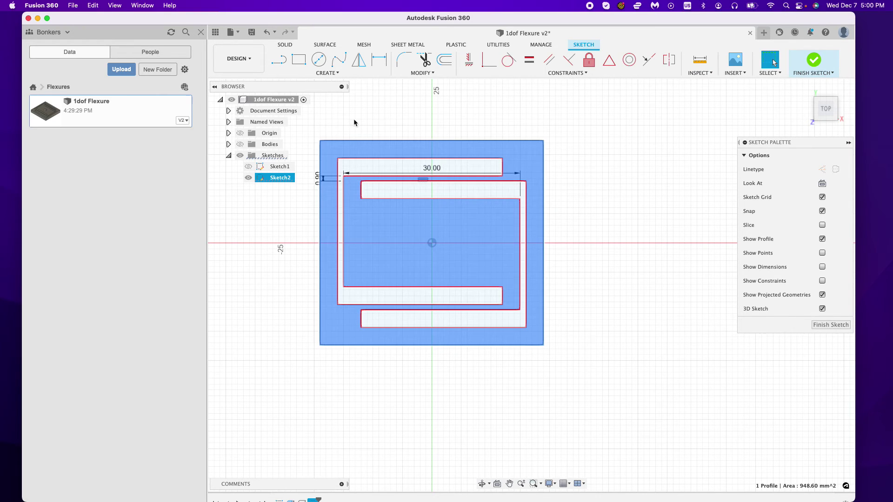
{"action": "left_click", "coordinate": [320, 74]}
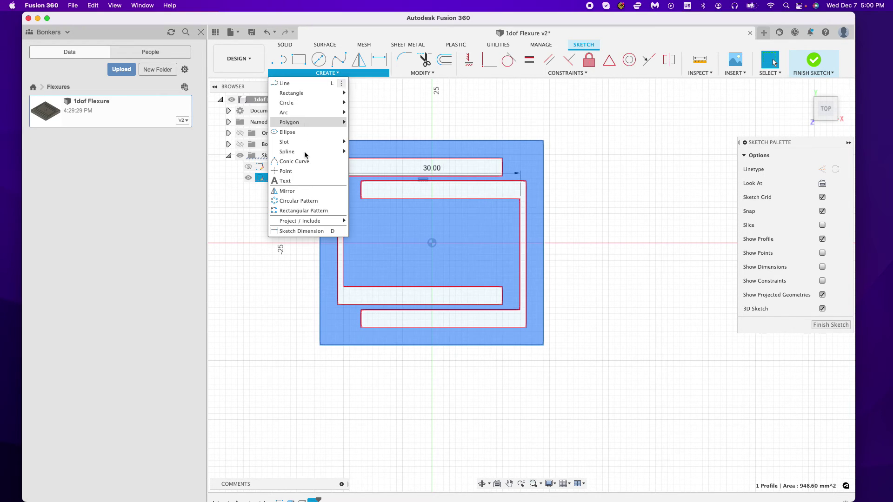
{"action": "left_click", "coordinate": [285, 171]}
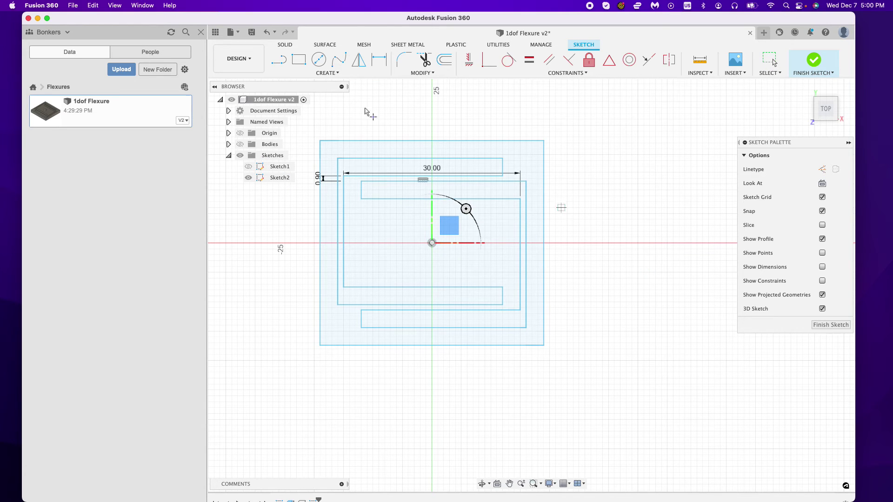
{"action": "left_click", "coordinate": [291, 47]}
{"action": "left_click", "coordinate": [298, 61]}
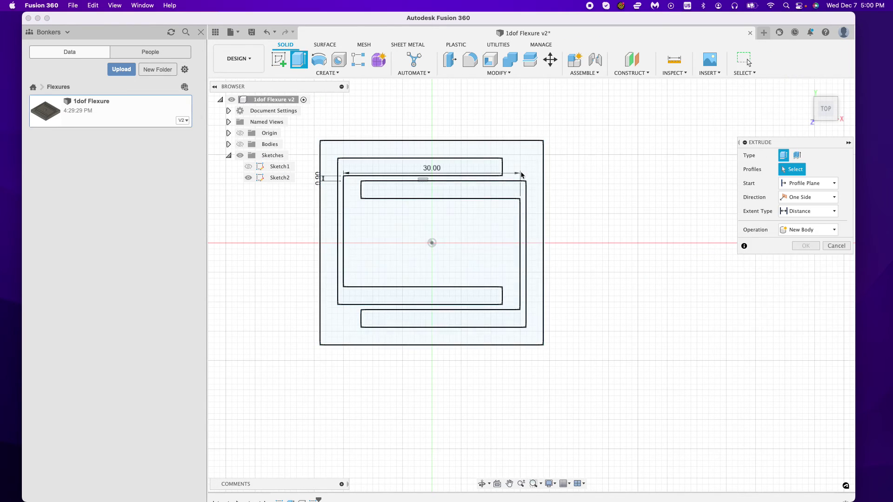
{"action": "left_click", "coordinate": [528, 167]}
{"action": "type", "text": "5"}
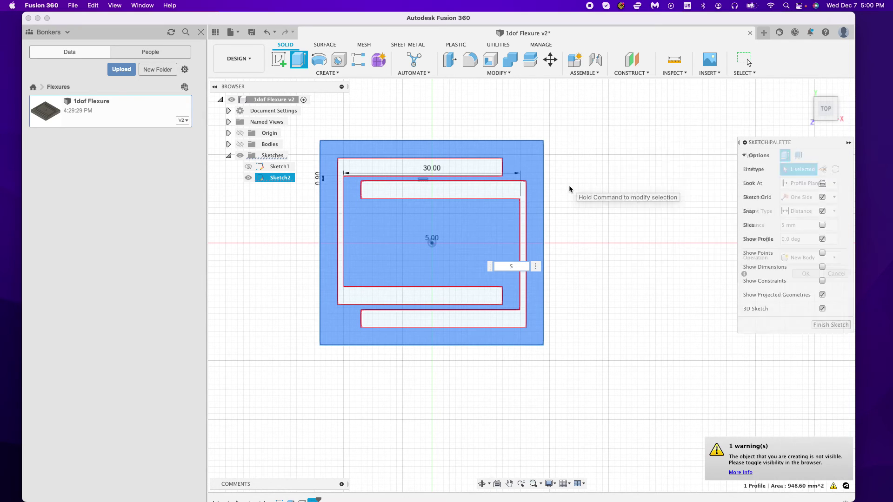
{"action": "key", "text": "Return"}
Make the extruded body visible in the browser and view it tilted.
{"action": "left_click", "coordinate": [228, 144]}
{"action": "left_click", "coordinate": [249, 167]}
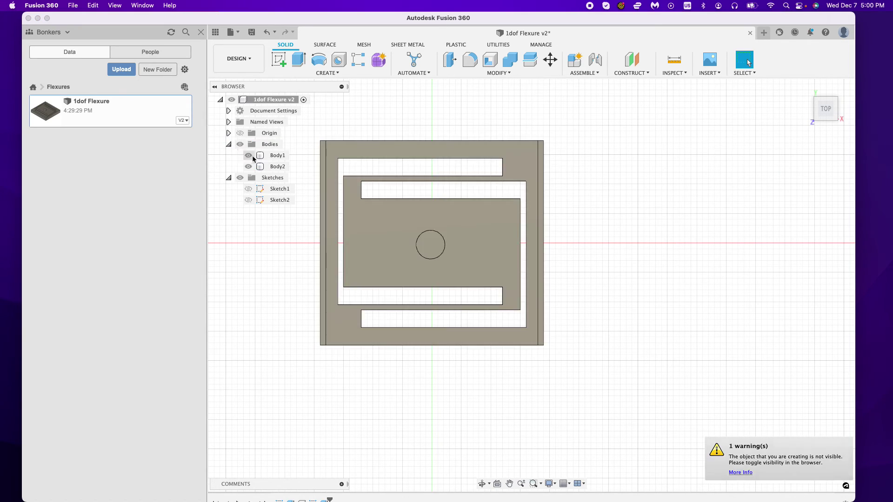
{"action": "scroll", "coordinate": [449, 212], "scroll_direction": "up", "scroll_amount": 2}
{"action": "middle_click_drag", "start_coordinate": [449, 211], "coordinate": [467, 247], "text": "shift"}
Add a 4.8 mm through-all, flat-bottomed hole centred on the stage's top face.
{"action": "left_click", "coordinate": [340, 59]}
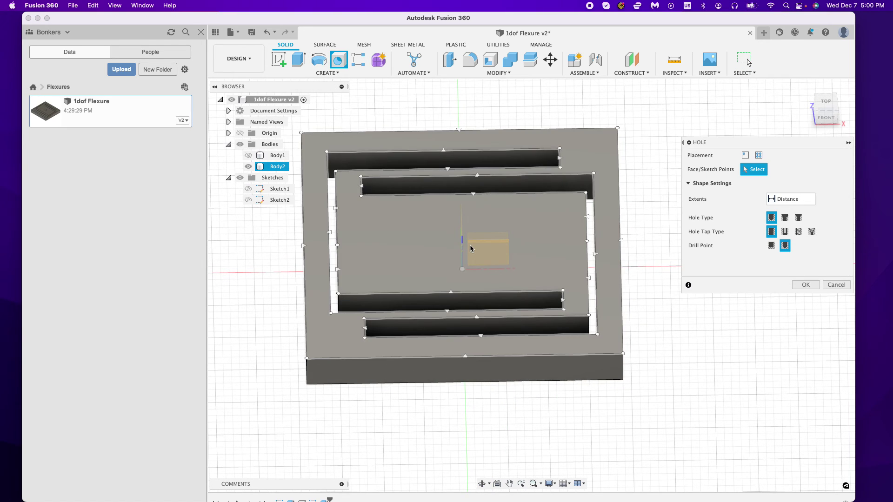
{"action": "left_click", "coordinate": [462, 272]}
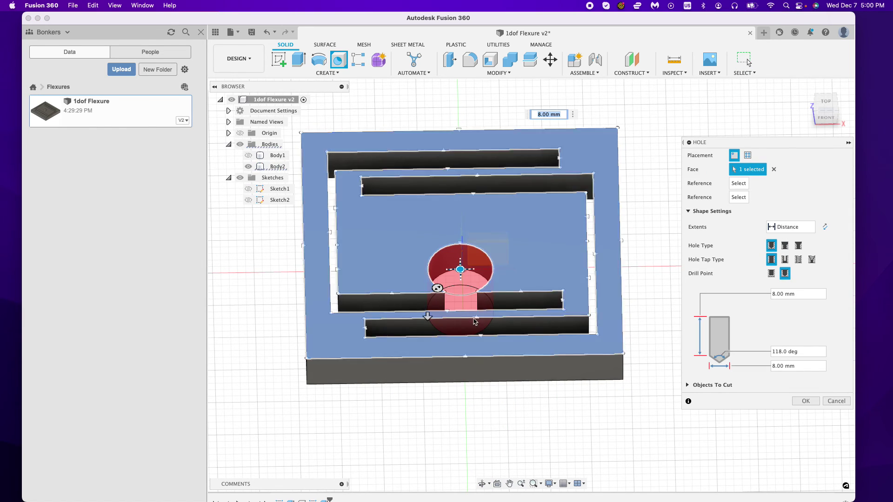
{"action": "left_click_drag", "start_coordinate": [461, 293], "coordinate": [468, 252]}
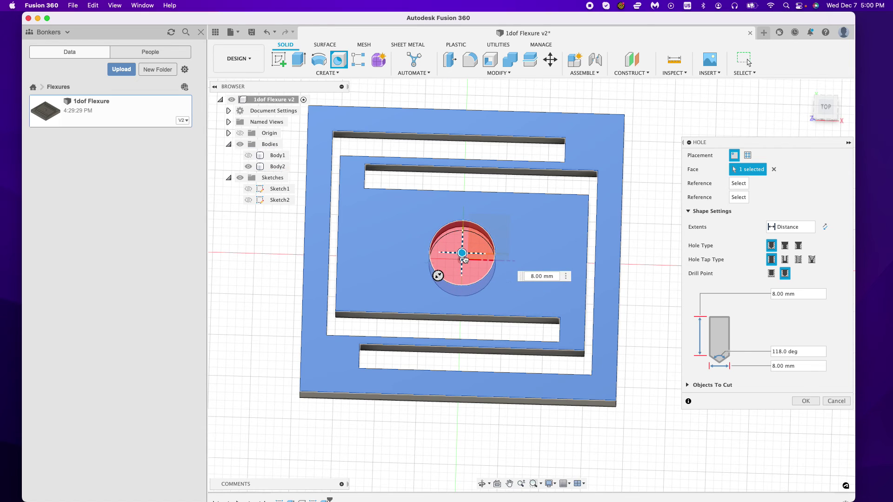
{"action": "scroll", "coordinate": [465, 259], "scroll_direction": "up", "scroll_amount": 5}
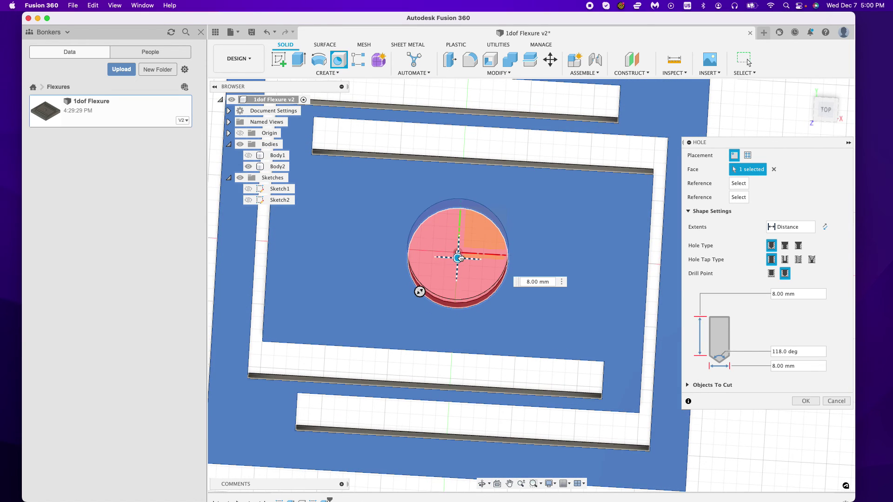
{"action": "scroll", "coordinate": [459, 256], "scroll_direction": "down", "scroll_amount": 3}
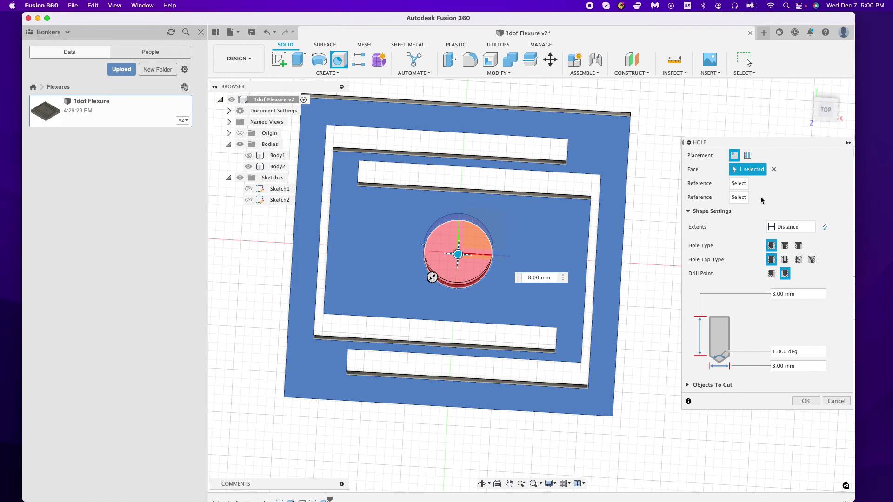
{"action": "left_click_drag", "start_coordinate": [458, 254], "coordinate": [458, 257]}
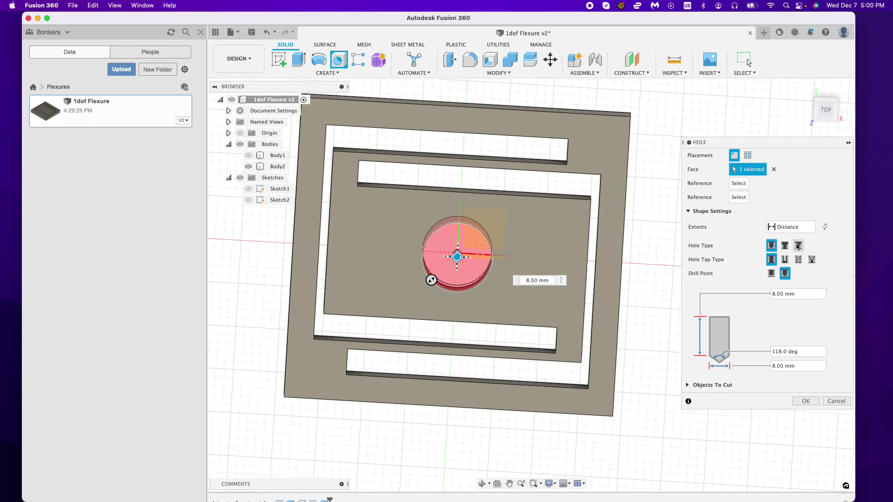
{"action": "left_click", "coordinate": [790, 227]}
{"action": "left_click", "coordinate": [786, 259]}
{"action": "left_click", "coordinate": [772, 274]}
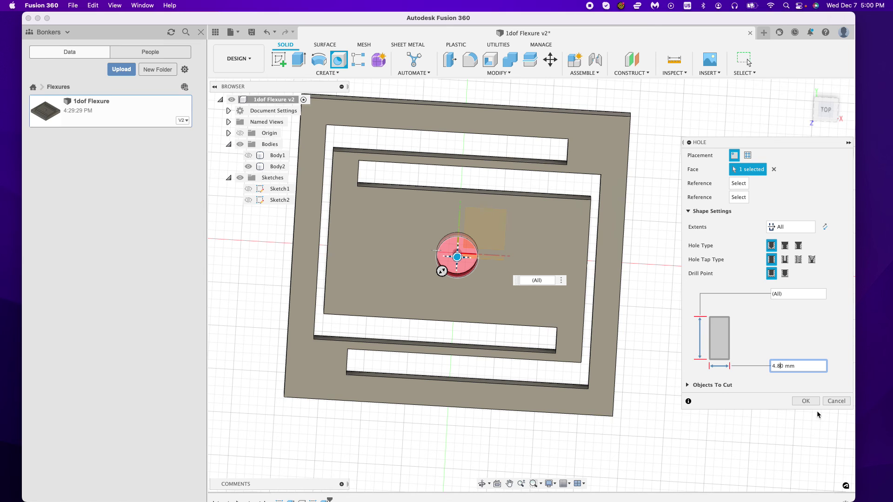
{"action": "left_click", "coordinate": [806, 402]}
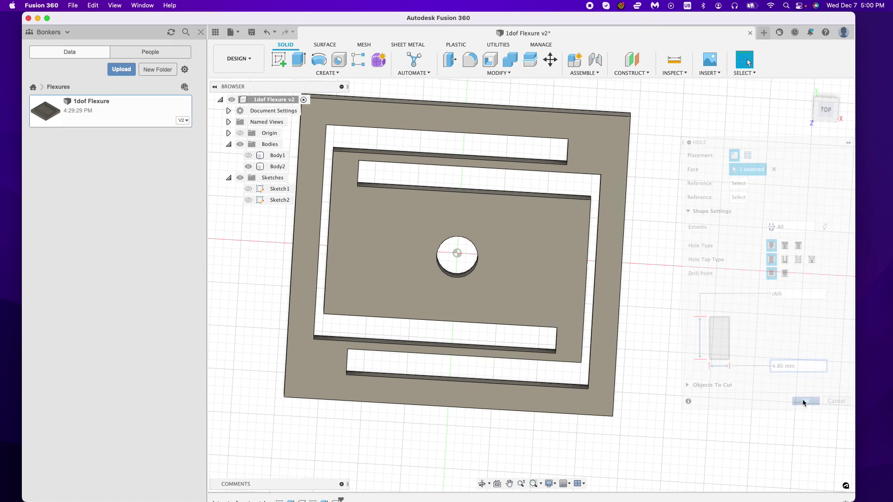
Orbit the flexure body to inspect the new hole.
{"action": "left_click", "coordinate": [493, 263]}
{"action": "middle_click_drag", "start_coordinate": [492, 263], "coordinate": [463, 254], "text": "shift"}
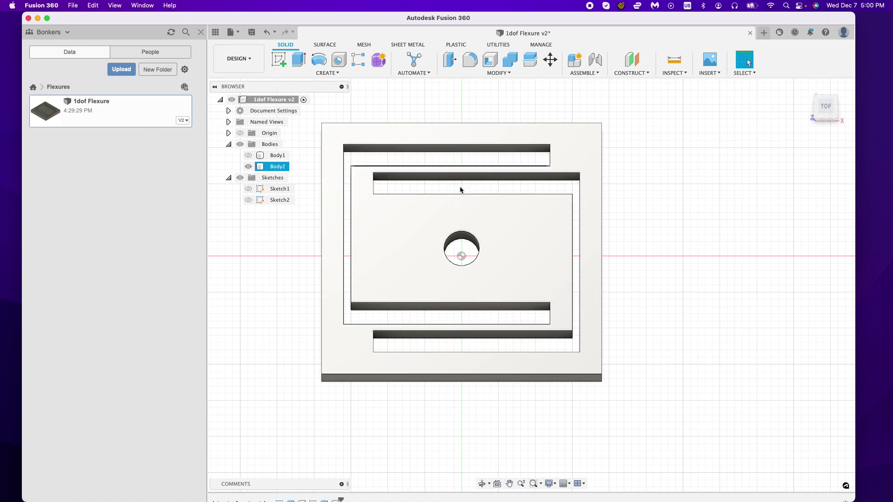
{"action": "scroll", "coordinate": [462, 223], "scroll_direction": "down", "scroll_amount": 2}
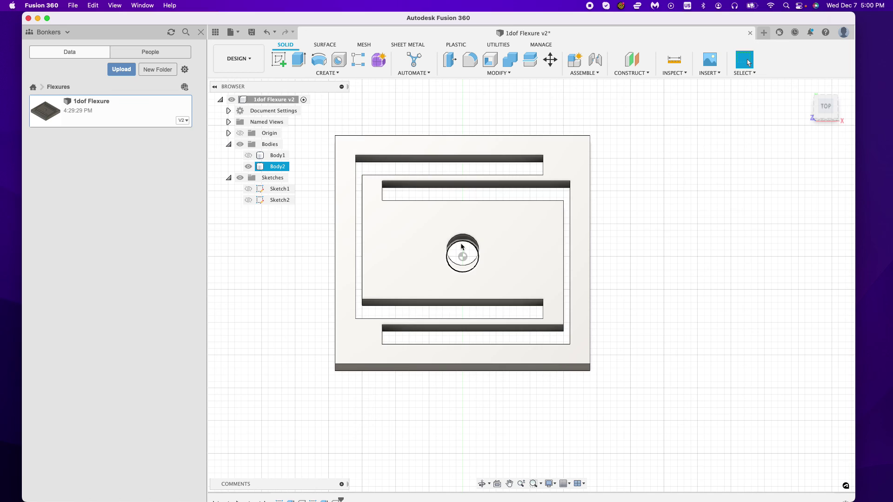
{"action": "scroll", "coordinate": [462, 247], "scroll_direction": "down", "scroll_amount": 2}
{"action": "key", "text": "Escape"}
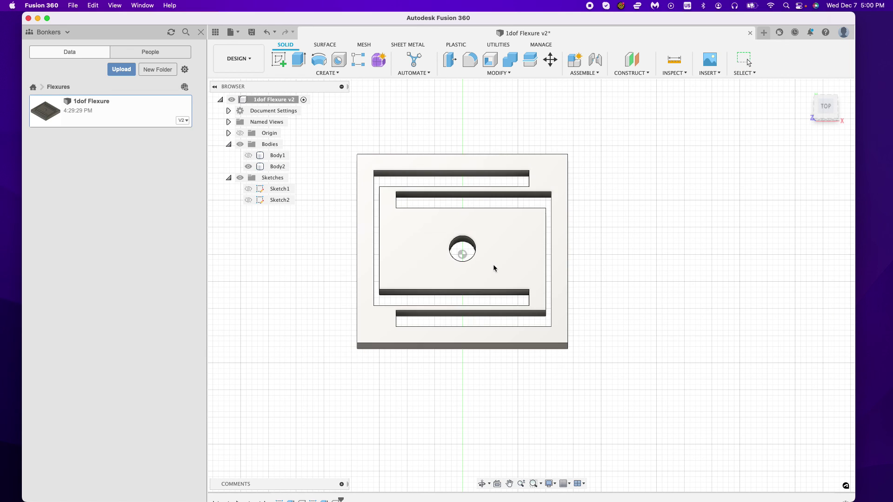